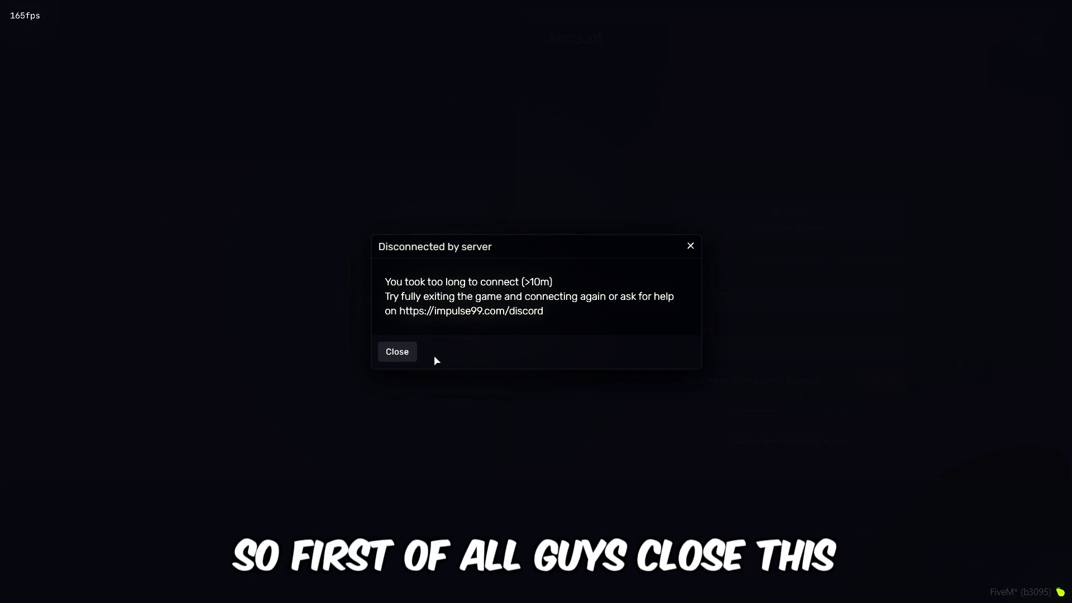
- Dismiss the server disconnection message and close the account login screen
click(400, 357)
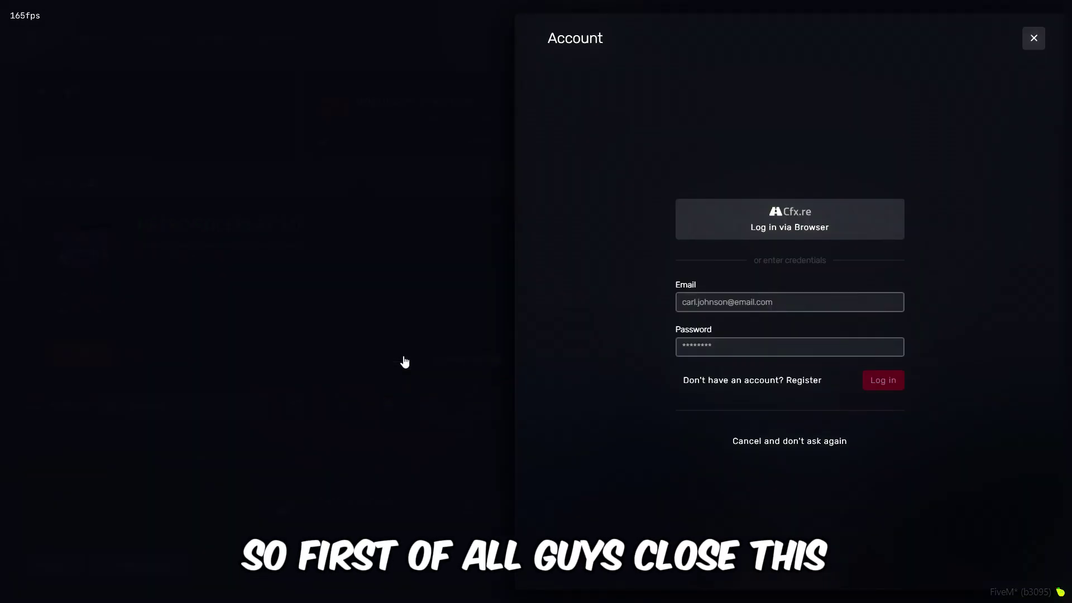
click(1034, 41)
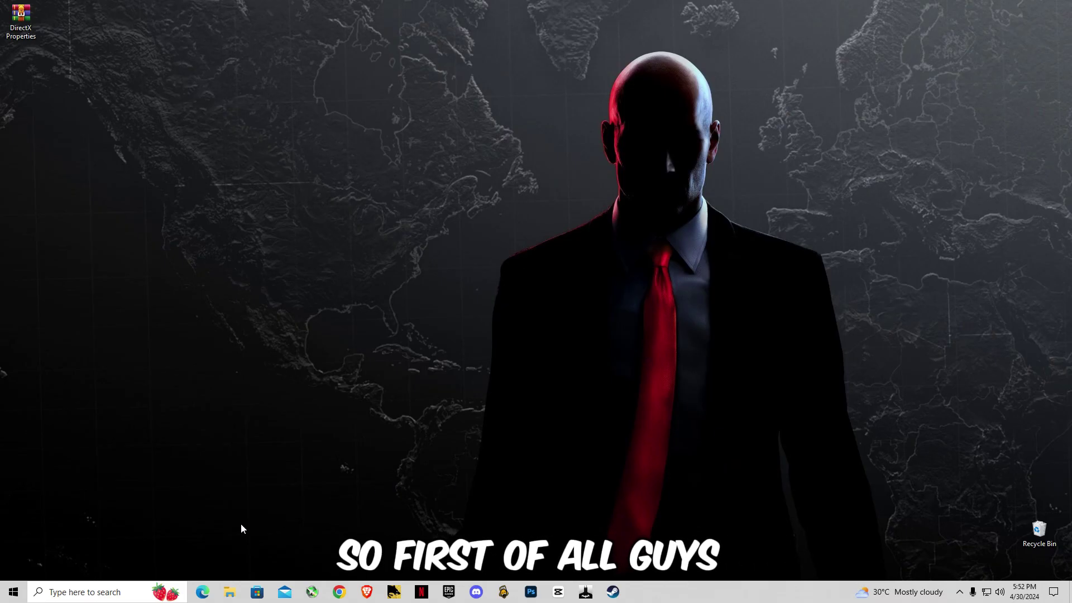
- Open the Windows temp folder by running the command temp
click(40, 594)
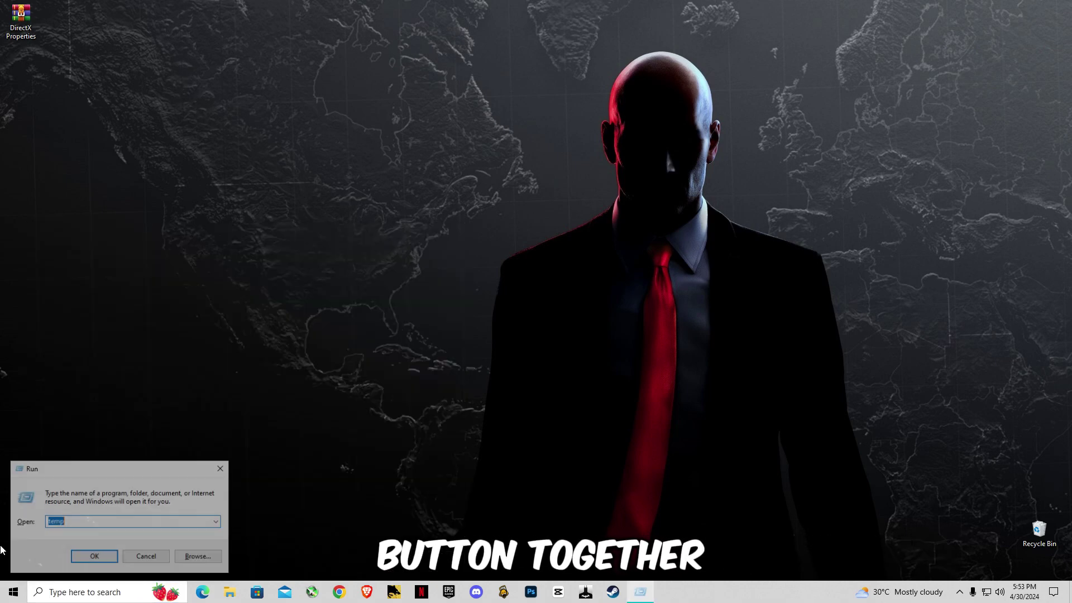
key(super+r)
right_click(17, 593)
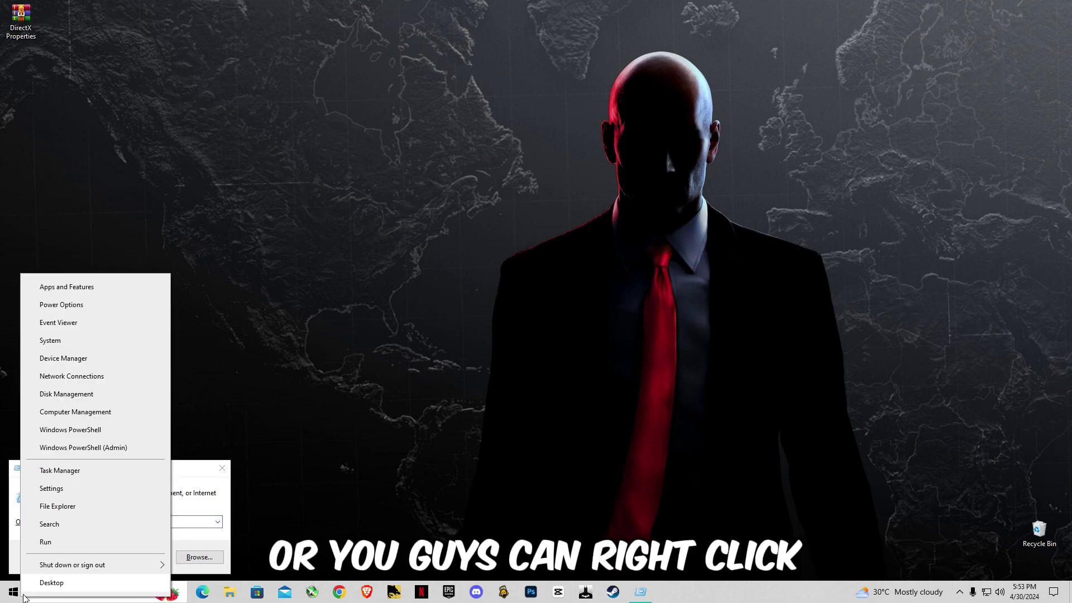
click(54, 541)
click(88, 522)
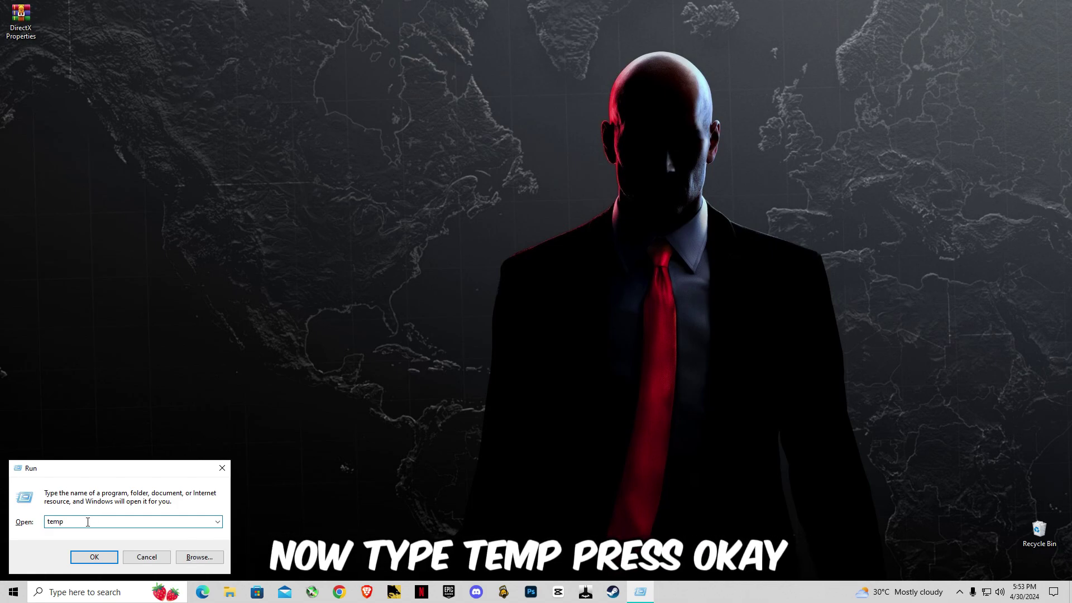
drag(88, 522, 49, 526)
click(117, 560)
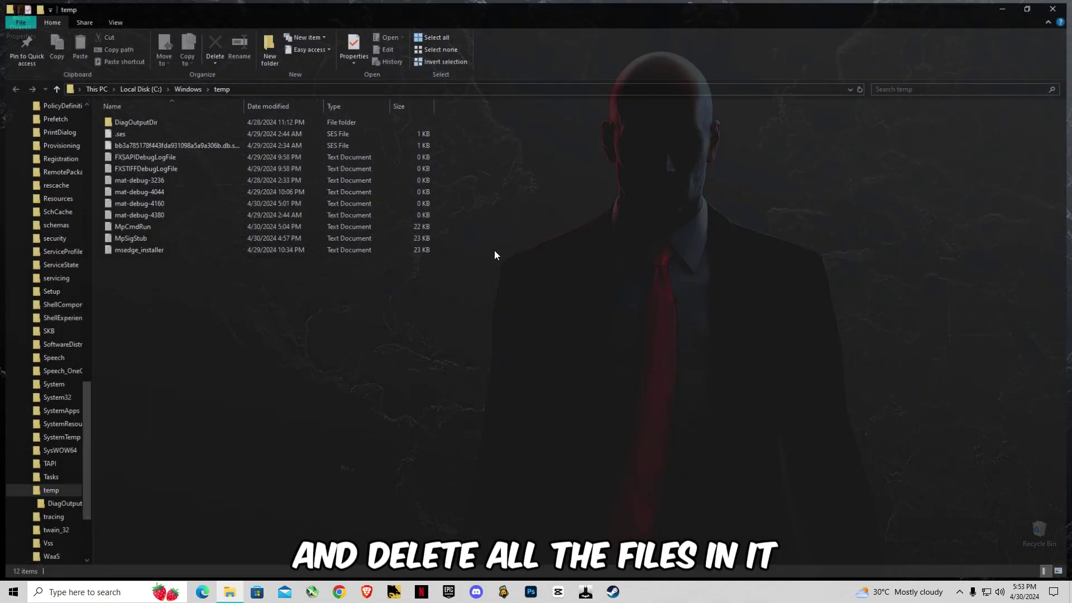
- Delete all files in the Windows temp folder, skipping the file that is in use
click(329, 249)
key(ctrl+a)
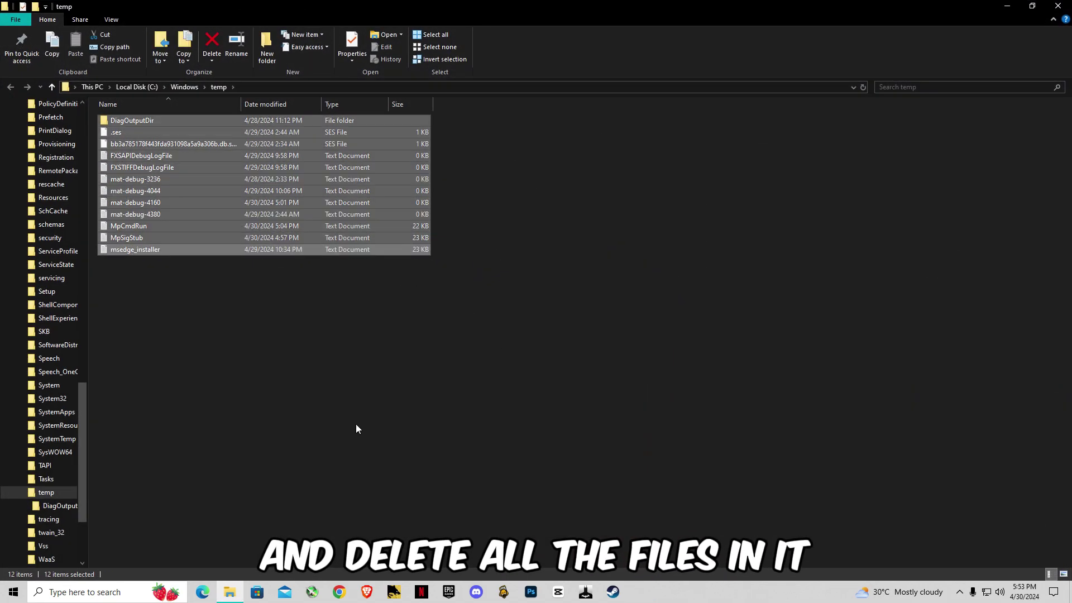
key(Delete)
click(192, 251)
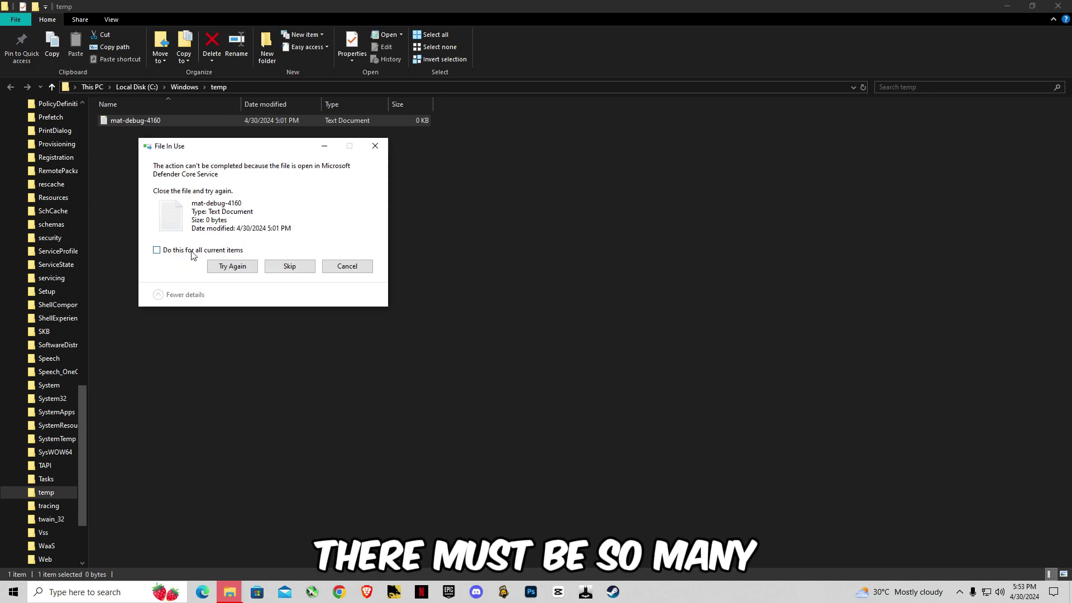
click(298, 268)
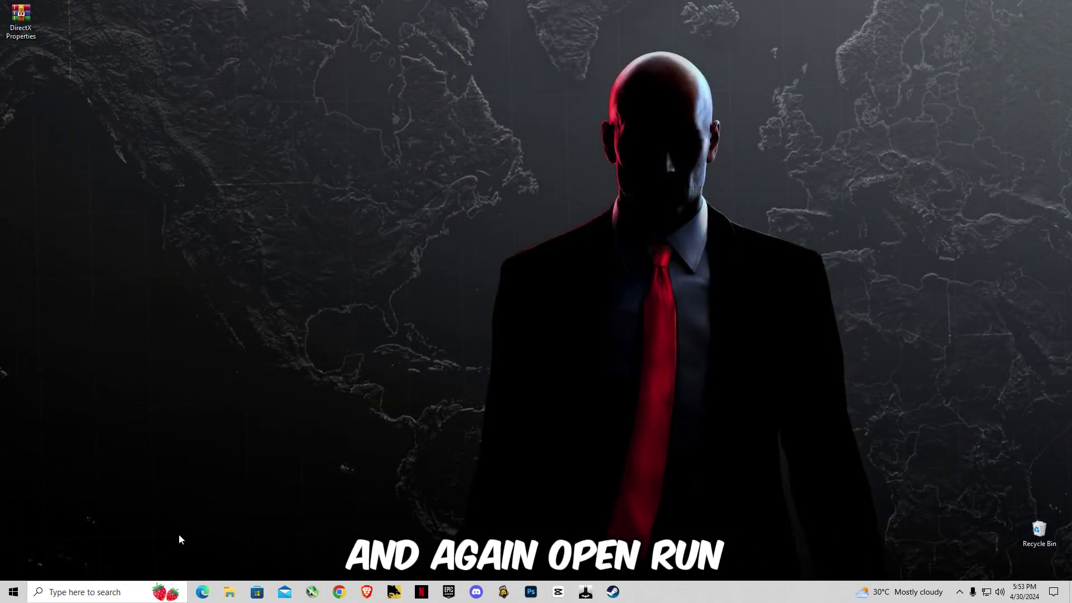
- Open the user's local Temp folder by running the command %temp%
key(super+r)
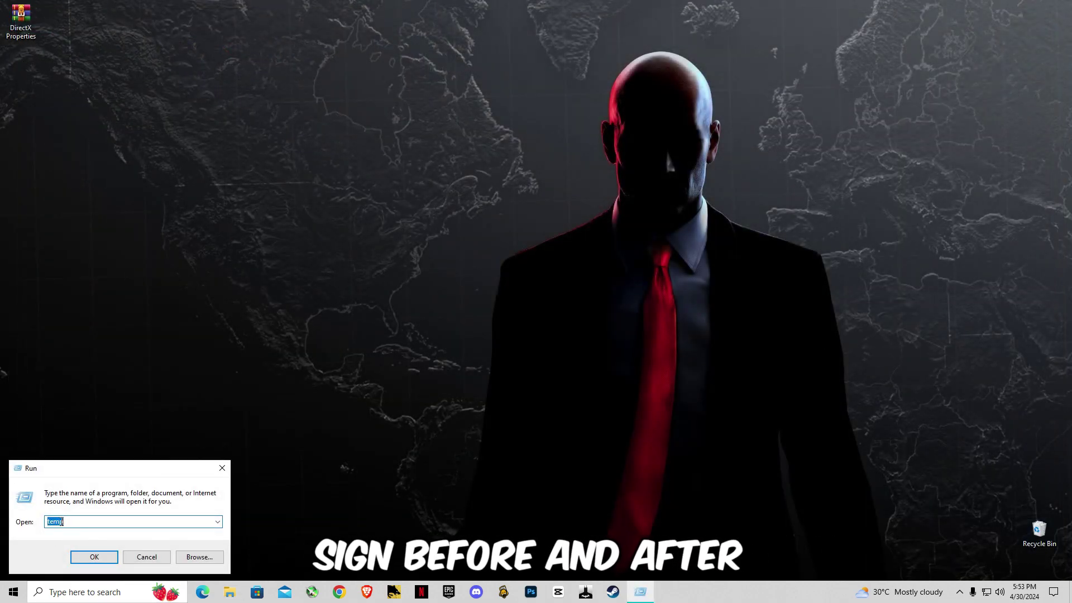
click(70, 521)
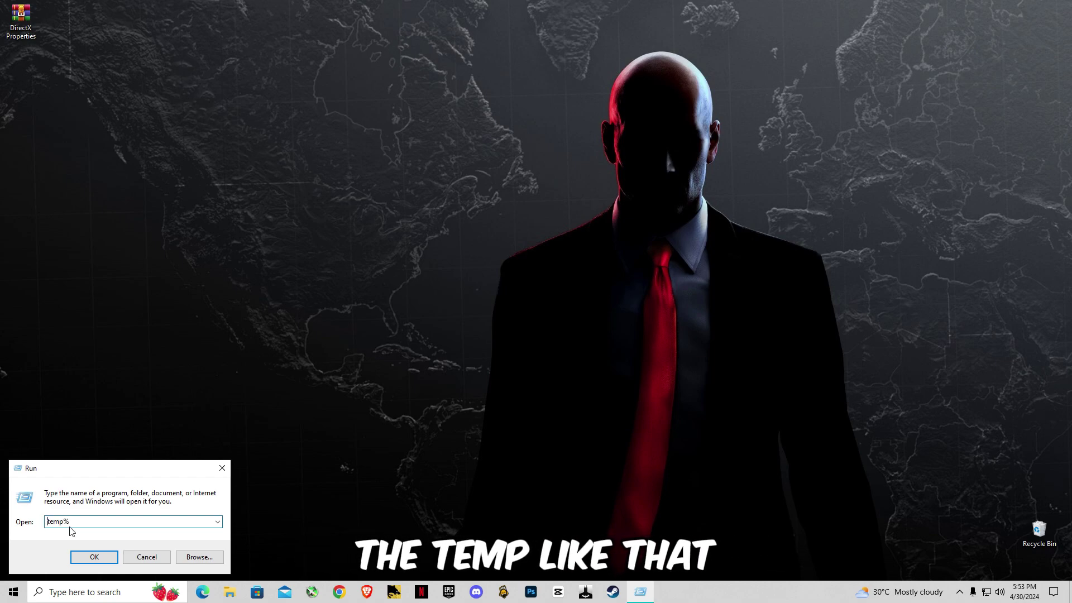
click(94, 557)
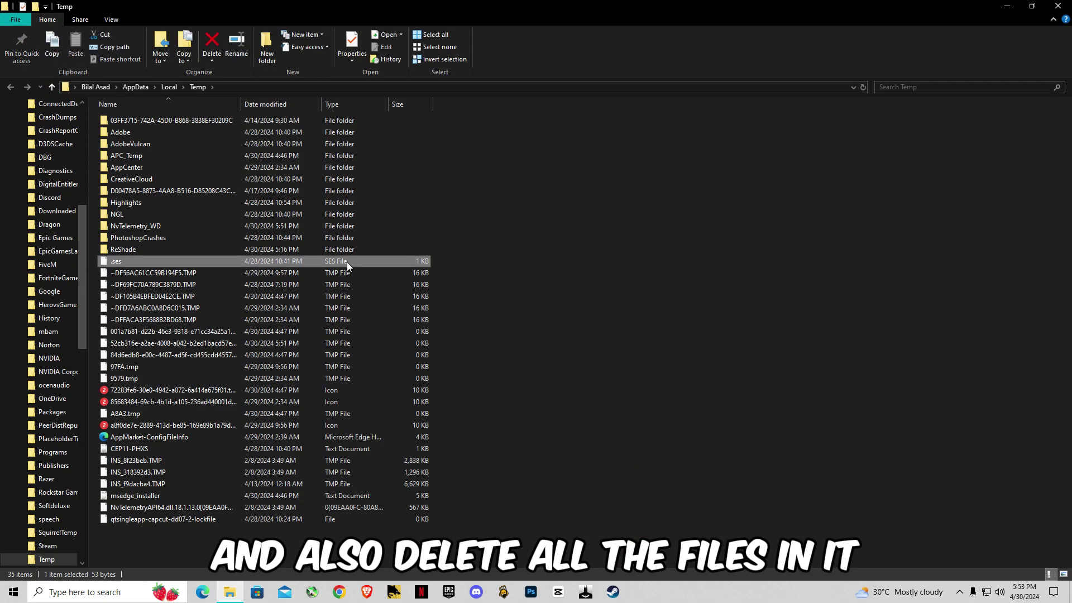
- Delete everything in the local Temp folder, skip items in use, and close the folder window
key(ctrl+a)
key(Delete)
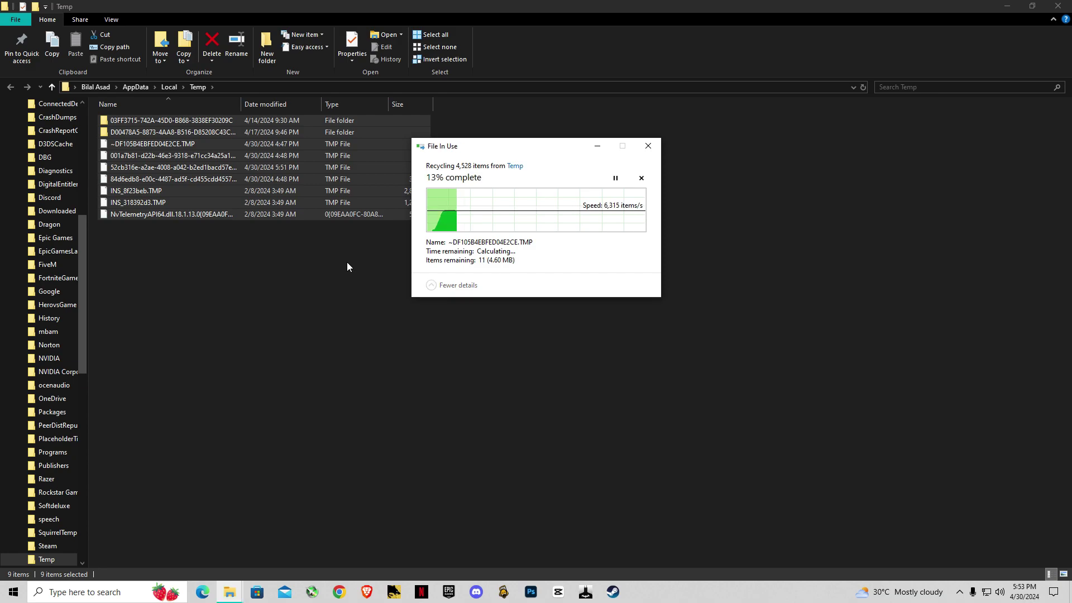
click(562, 257)
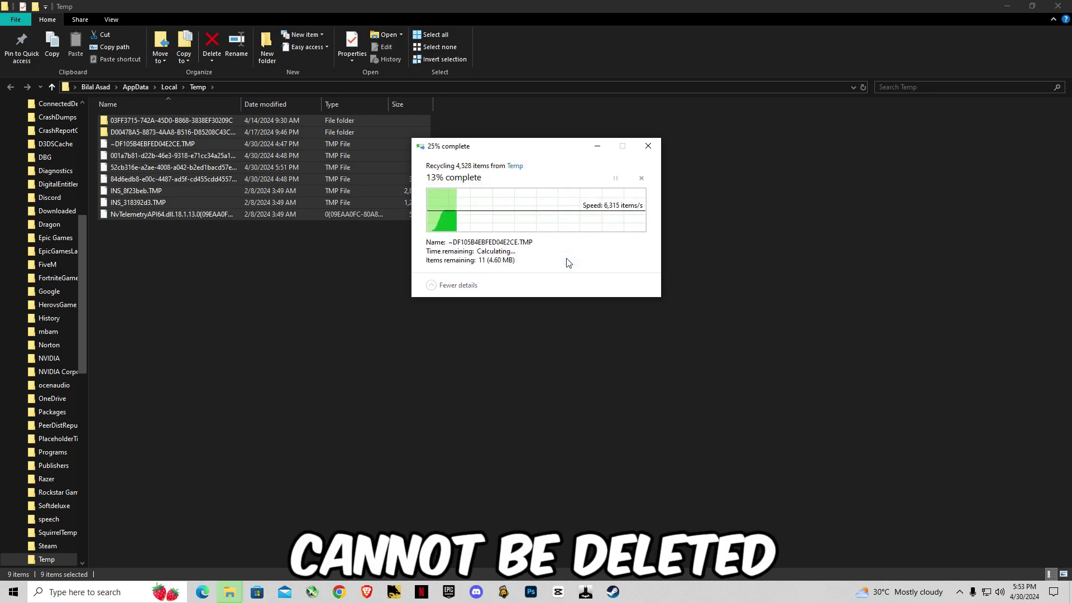
click(1058, 6)
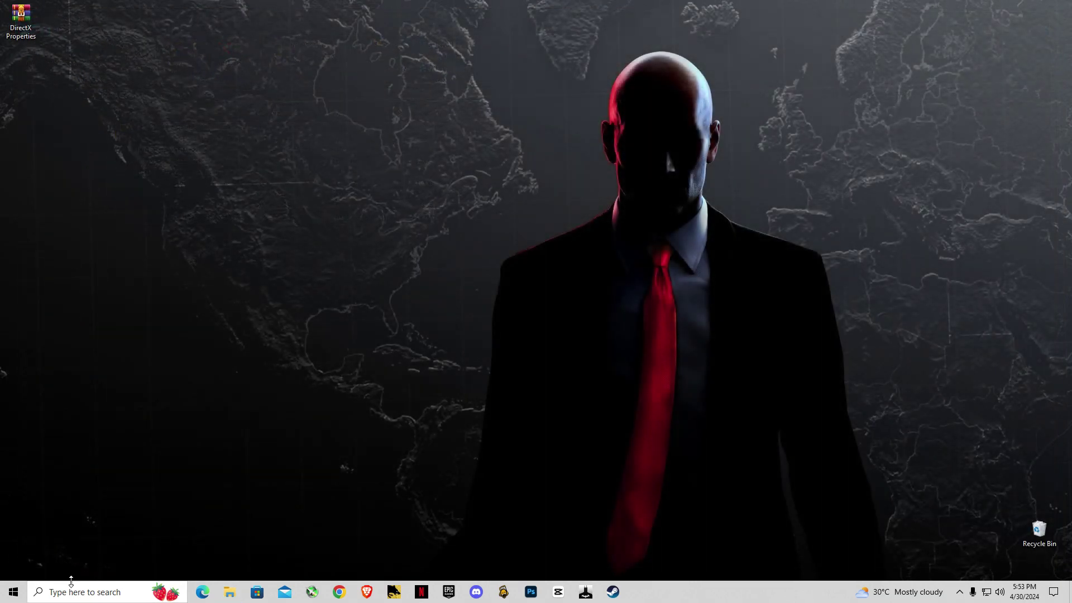
- Open the Prefetch folder by running the command prefetch and grant permanent access to it
key(super+r)
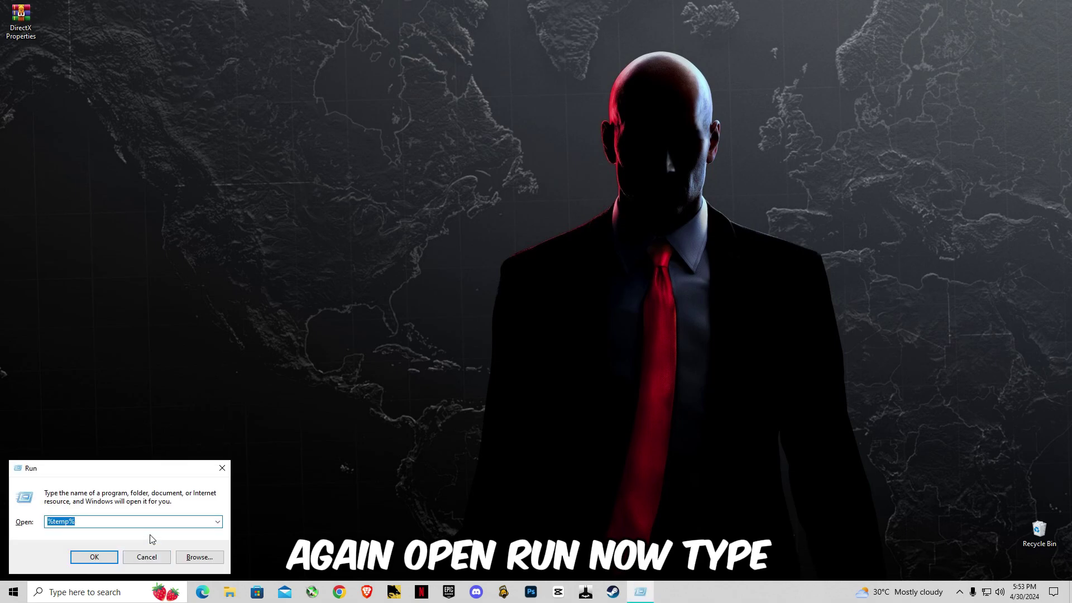
text(prefetch)
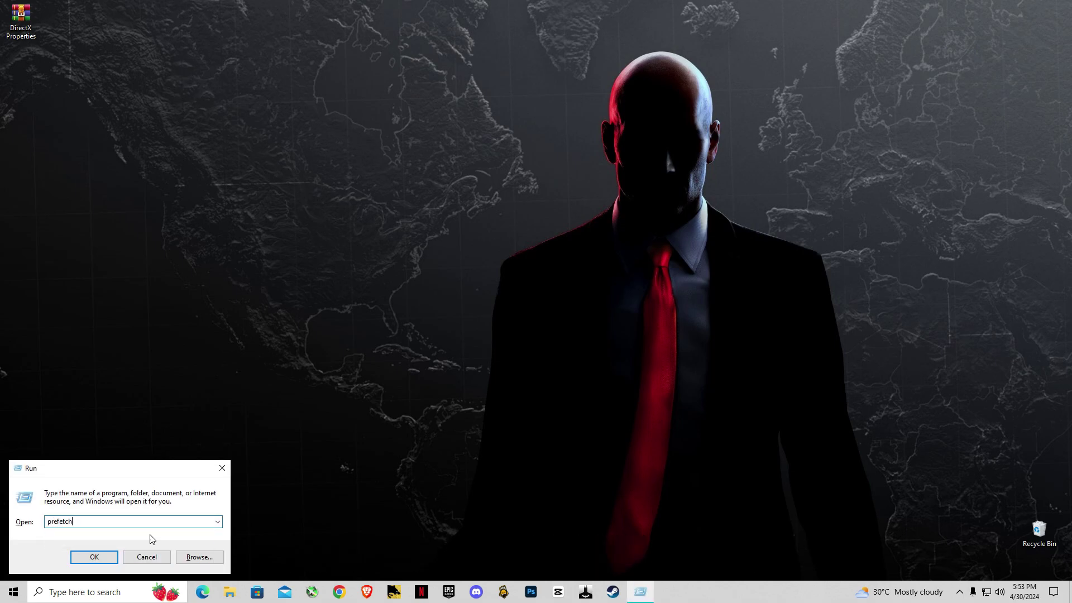
key(Return)
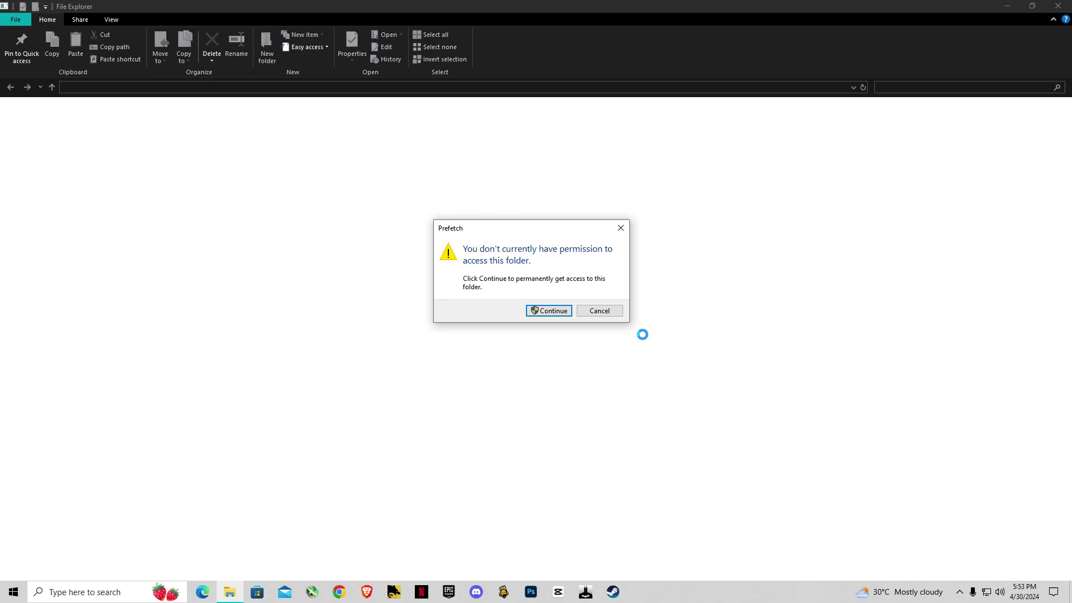
click(562, 315)
- Delete all files in the Prefetch folder, skipping the file that is in use
click(303, 257)
key(ctrl+a)
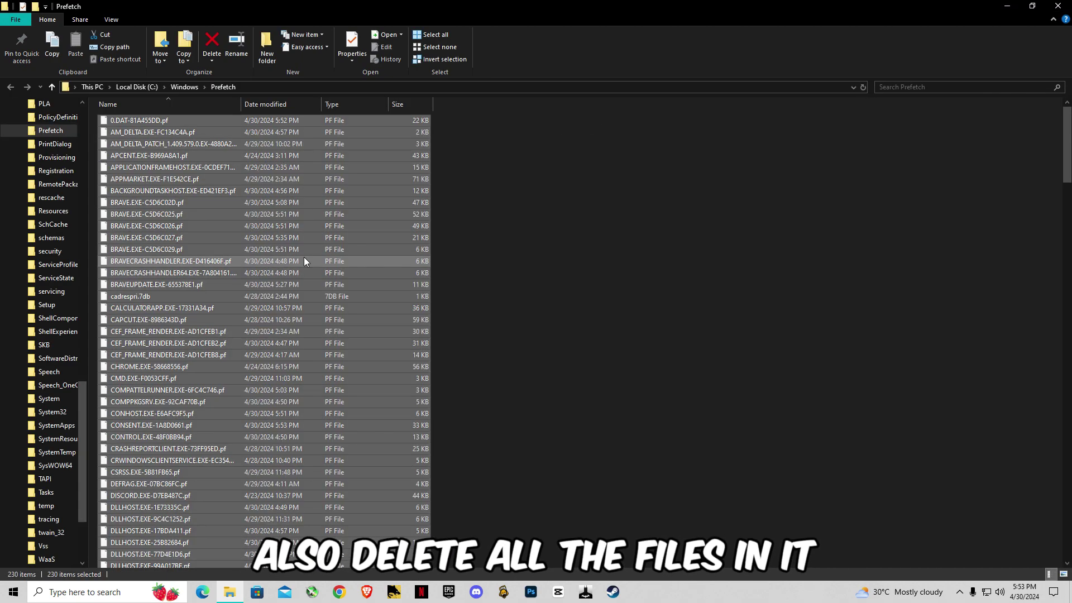
key(Delete)
key(Return)
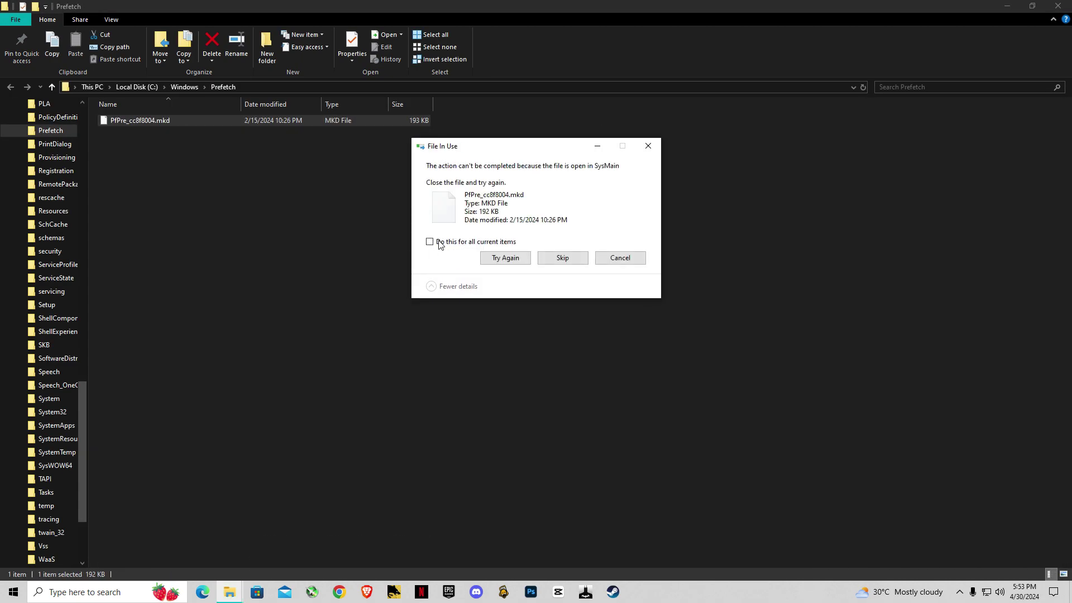
click(562, 258)
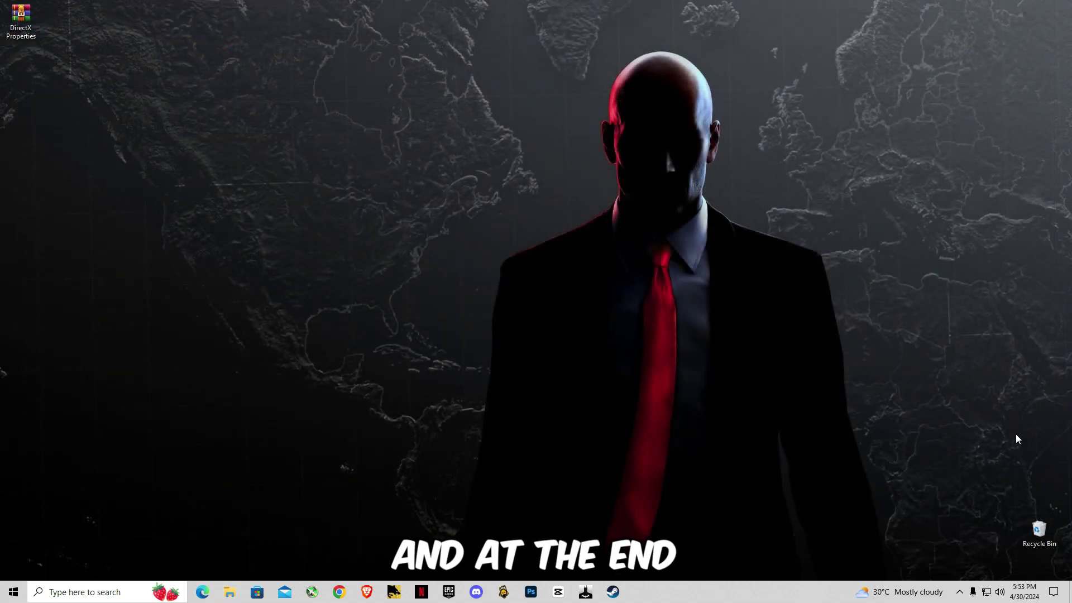
- Empty the Recycle Bin and confirm the permanent deletion
right_click(1038, 527)
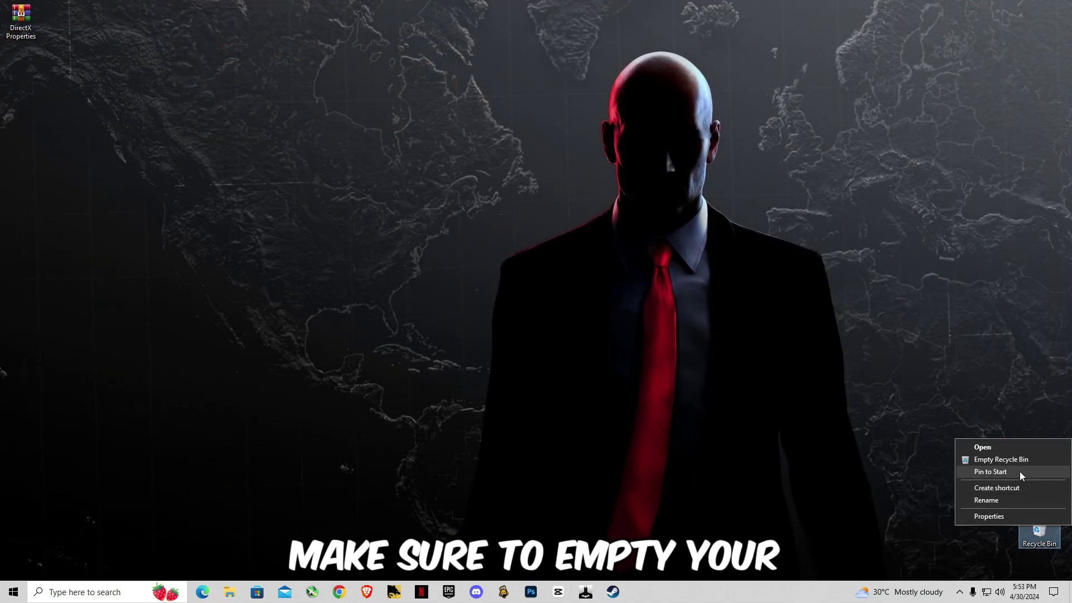
click(1028, 459)
click(594, 306)
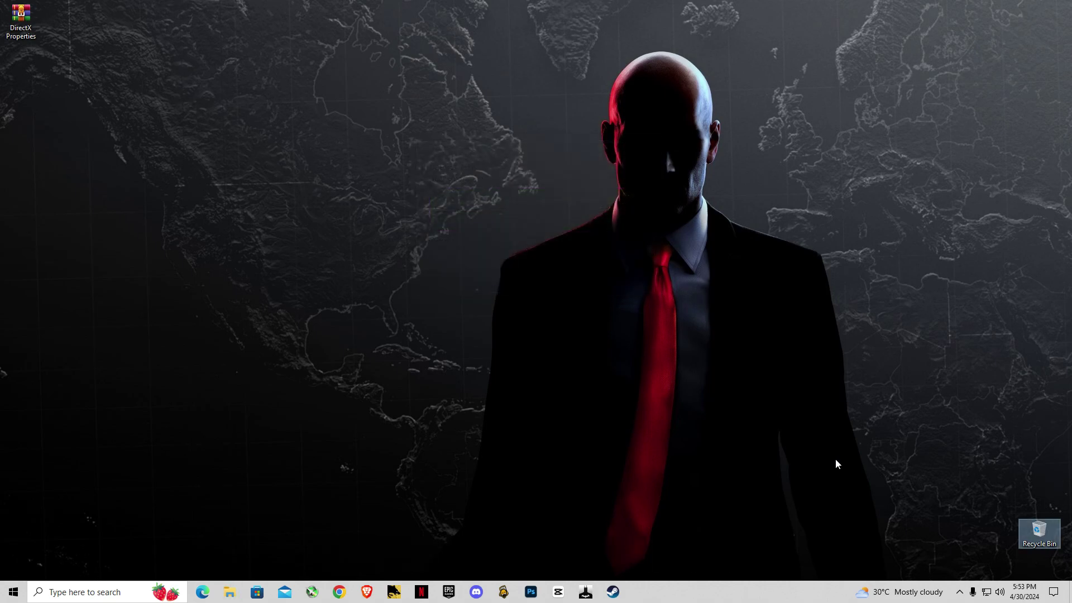
- Open the Network & Internet settings and bring up the network adapter options
right_click(984, 593)
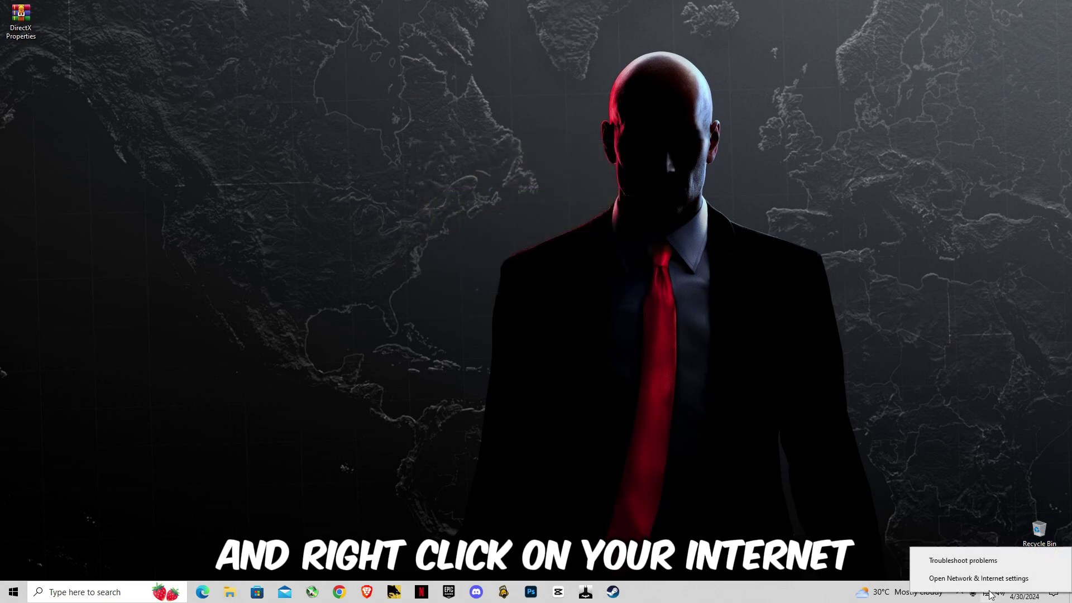
click(961, 578)
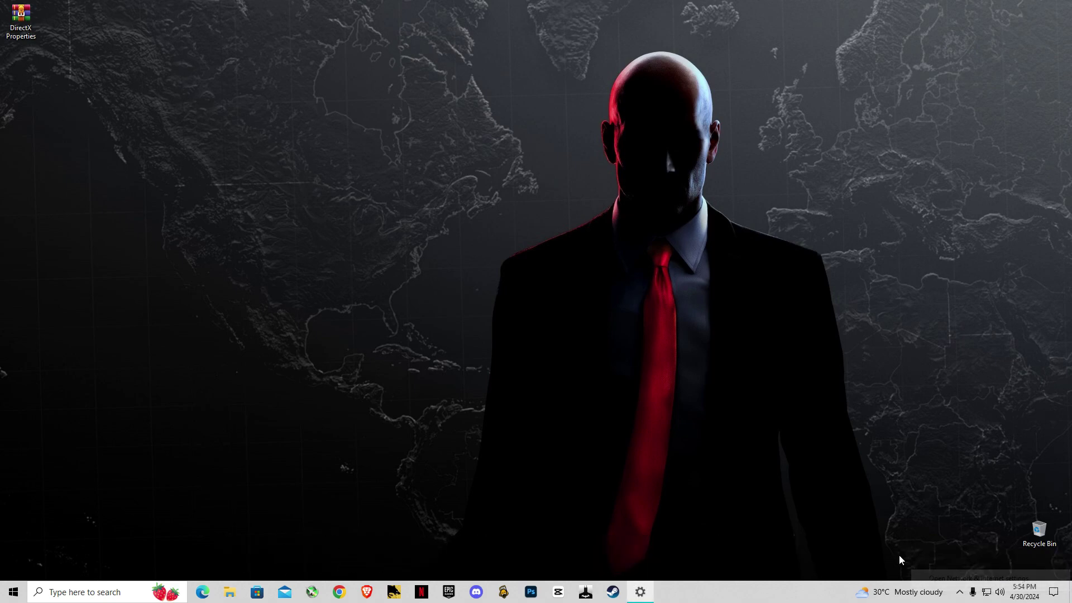
click(489, 92)
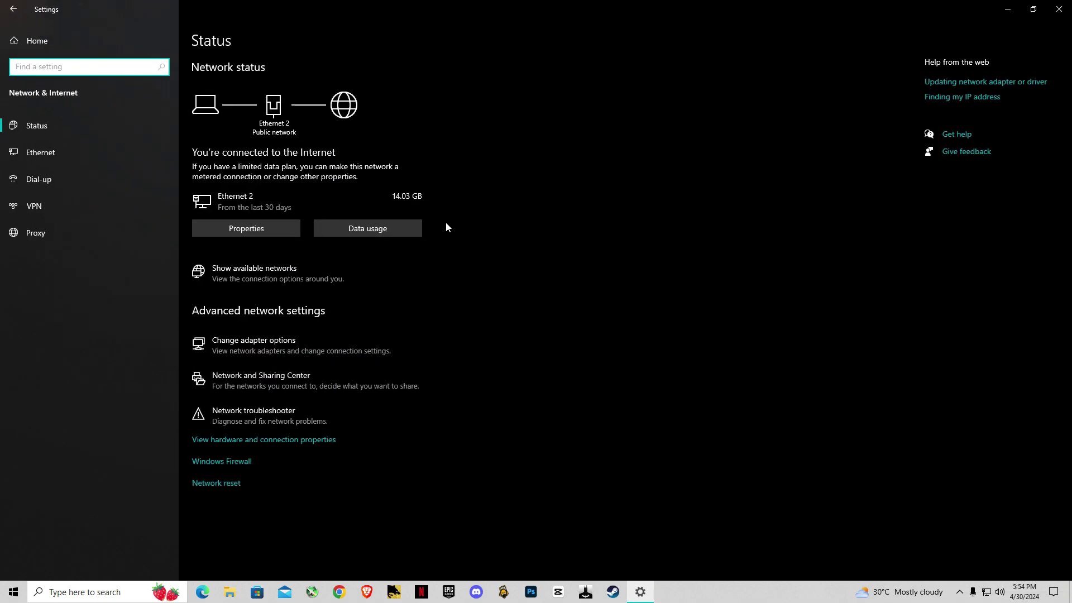
click(259, 343)
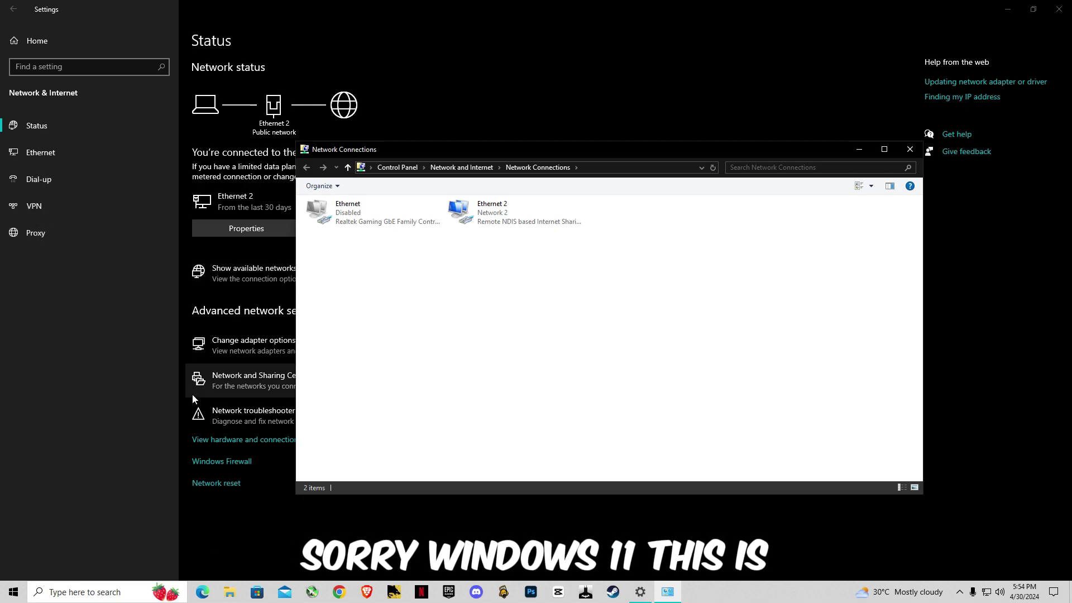
- Open the Internet Protocol Version 4 (TCP/IPv4) properties of the Ethernet 2 connection
right_click(986, 592)
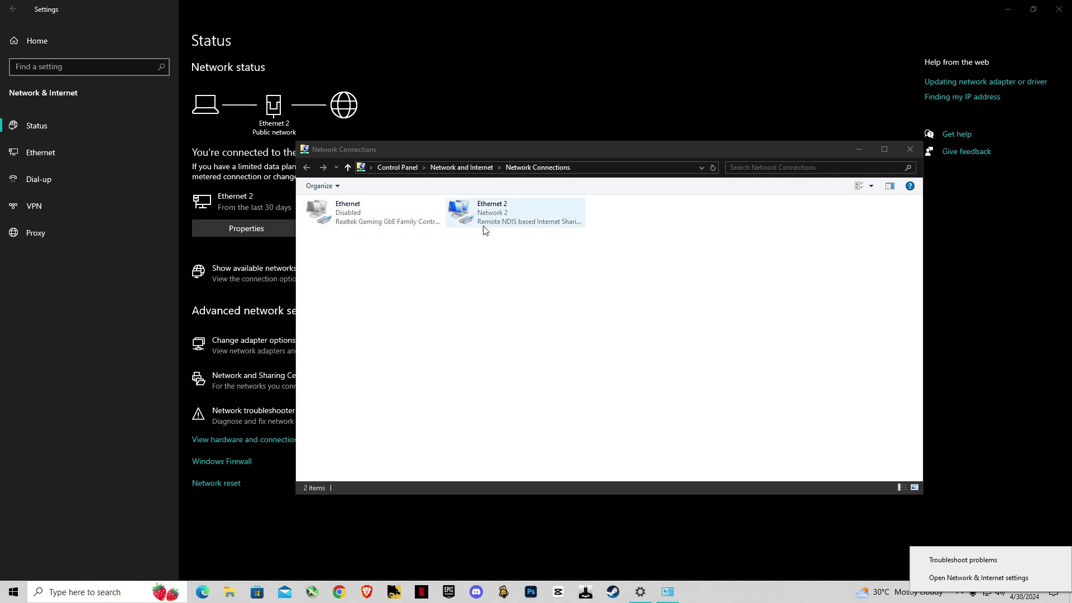
right_click(503, 214)
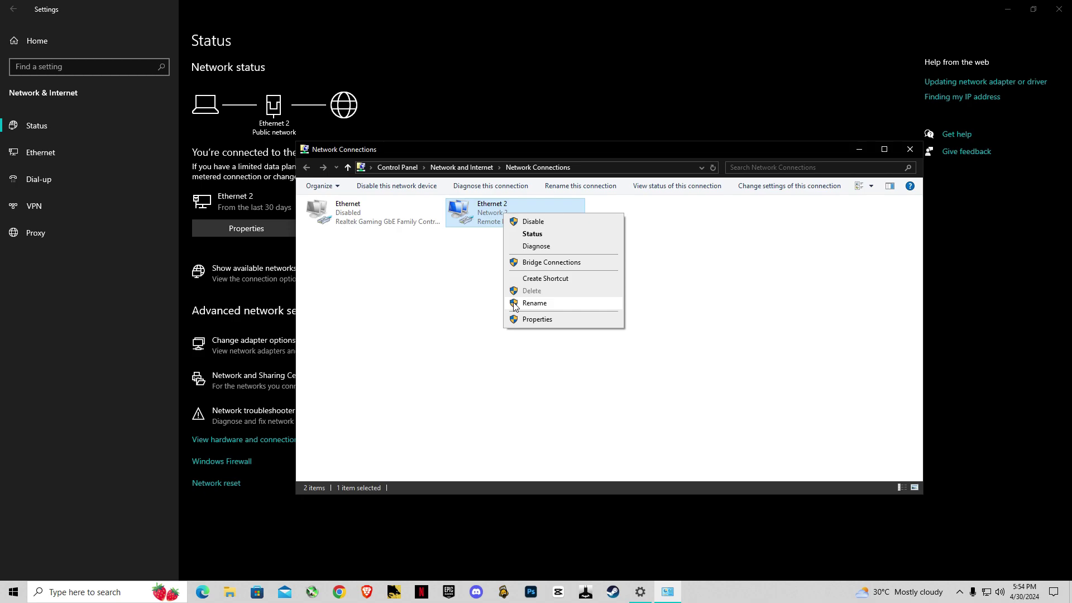
click(530, 320)
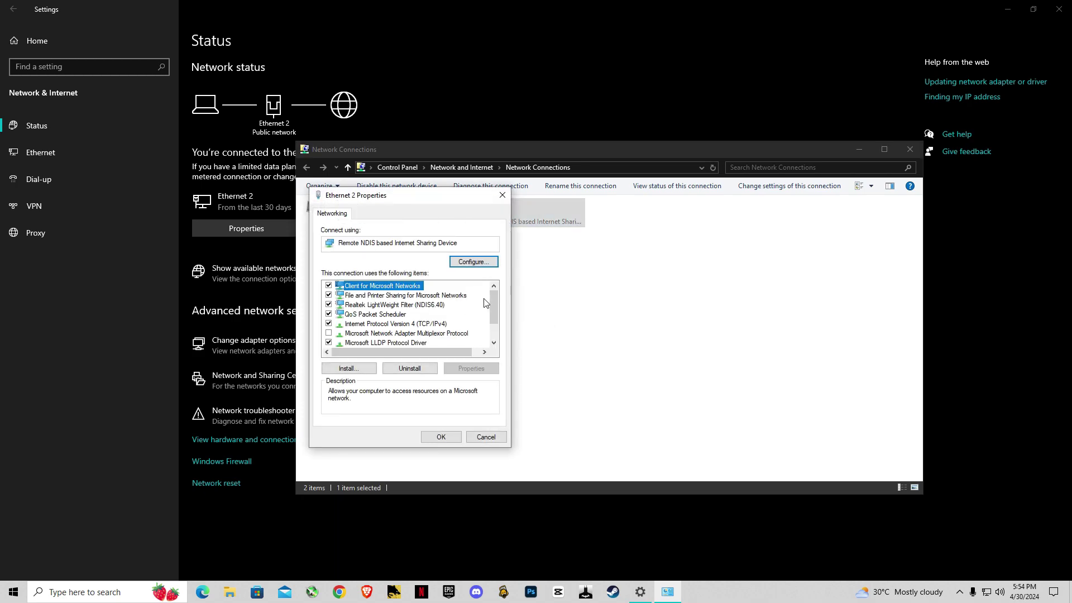
click(421, 325)
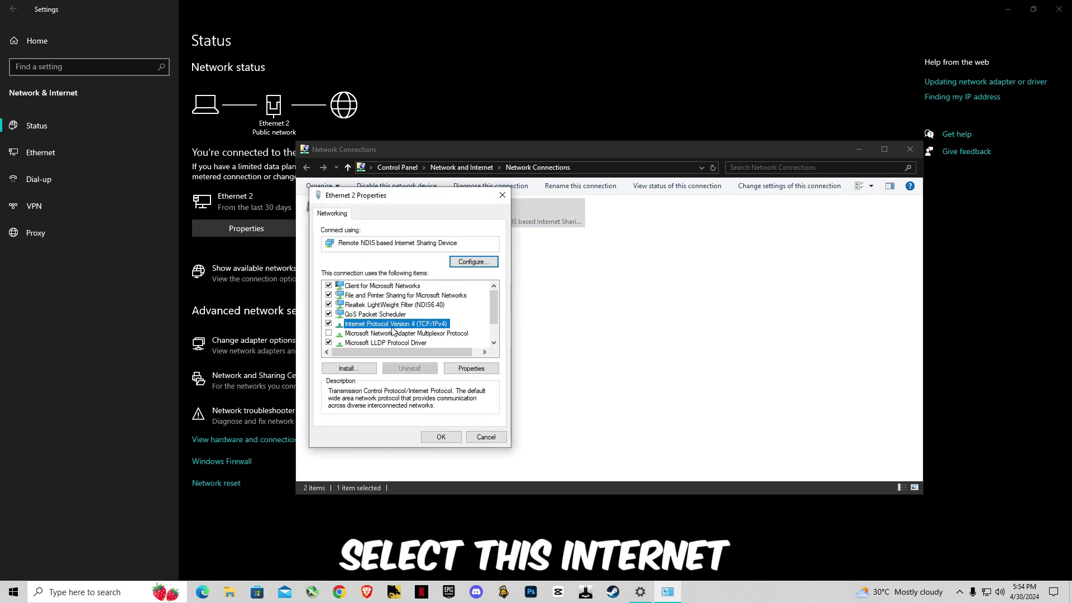
click(476, 370)
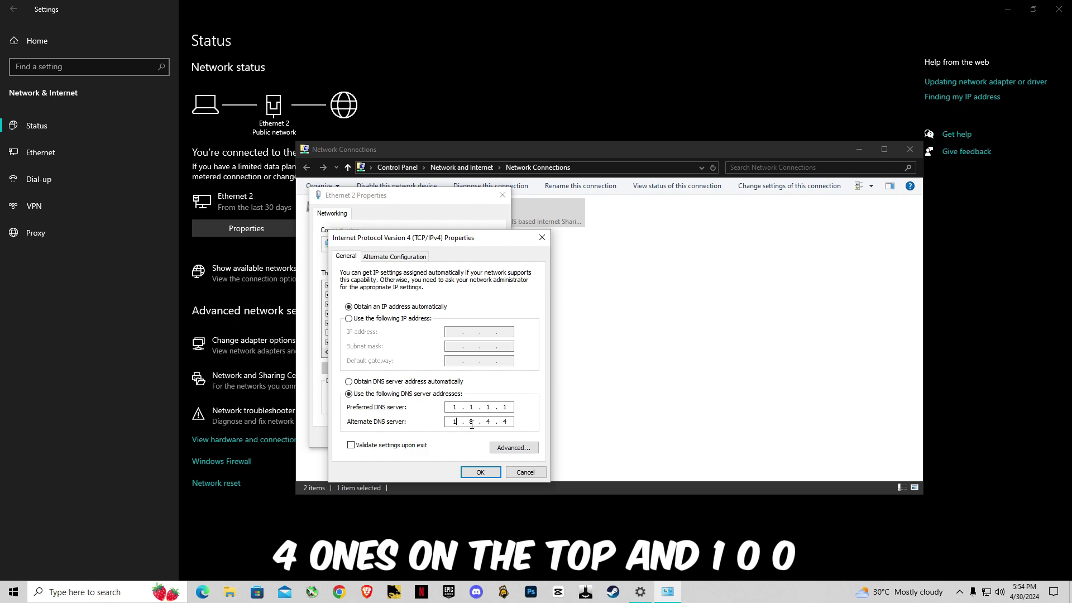
- Set Ethernet 2's preferred DNS server to 1.1.1.1 and alternate to 1.0.0.1, then save and close its properties
double_click(507, 421)
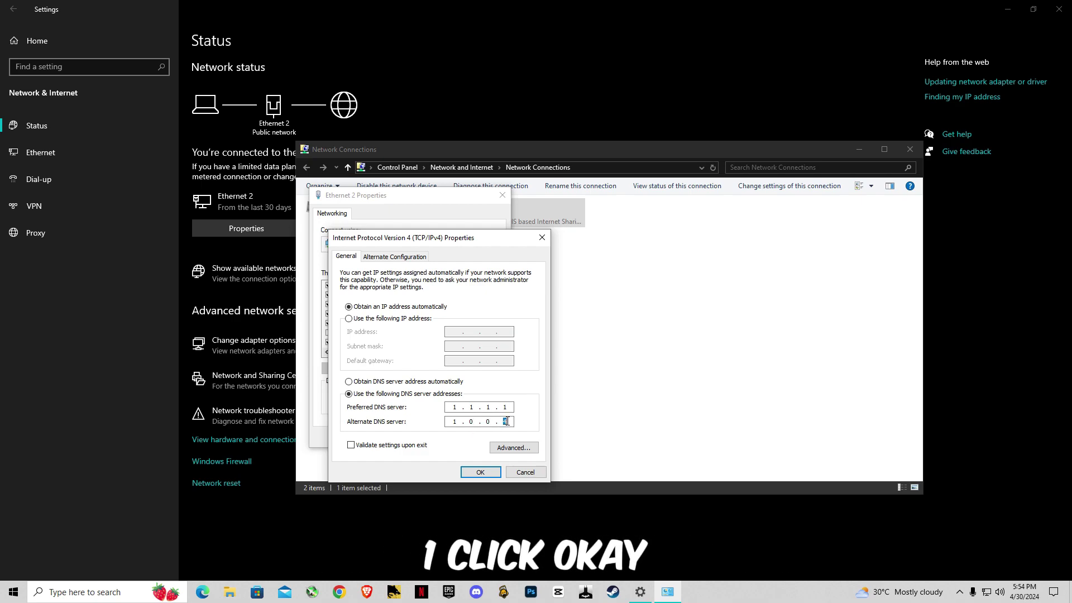
click(492, 474)
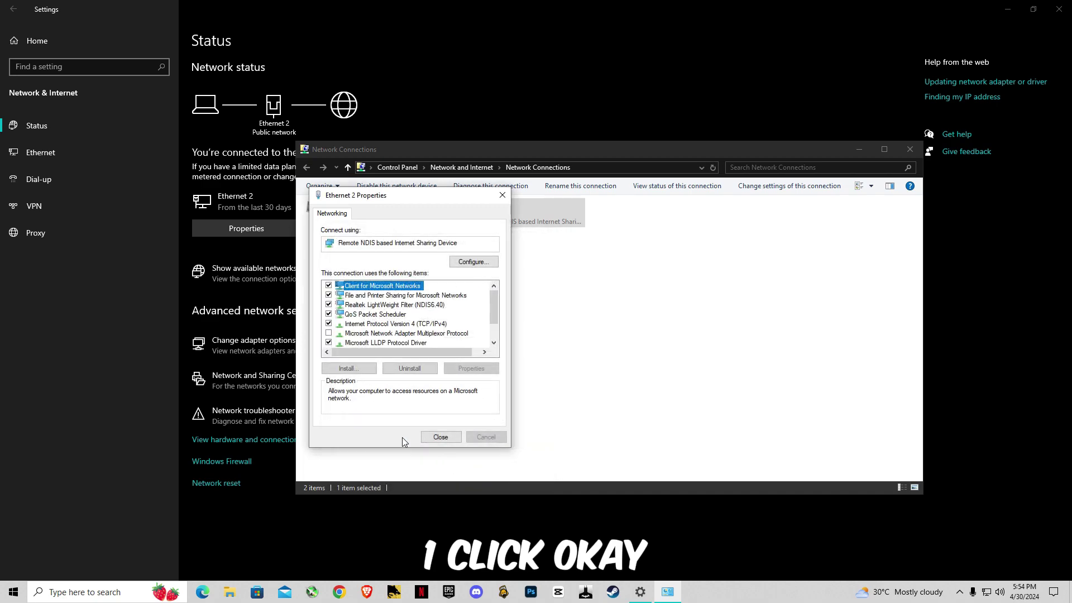
click(438, 438)
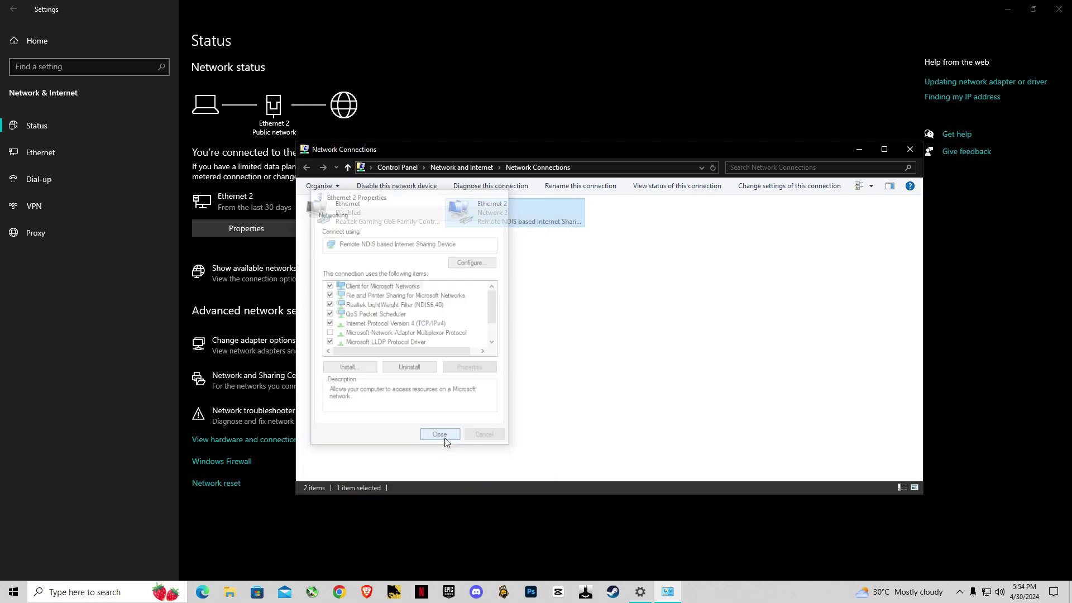
- Close the Network Connections and Settings windows
click(910, 153)
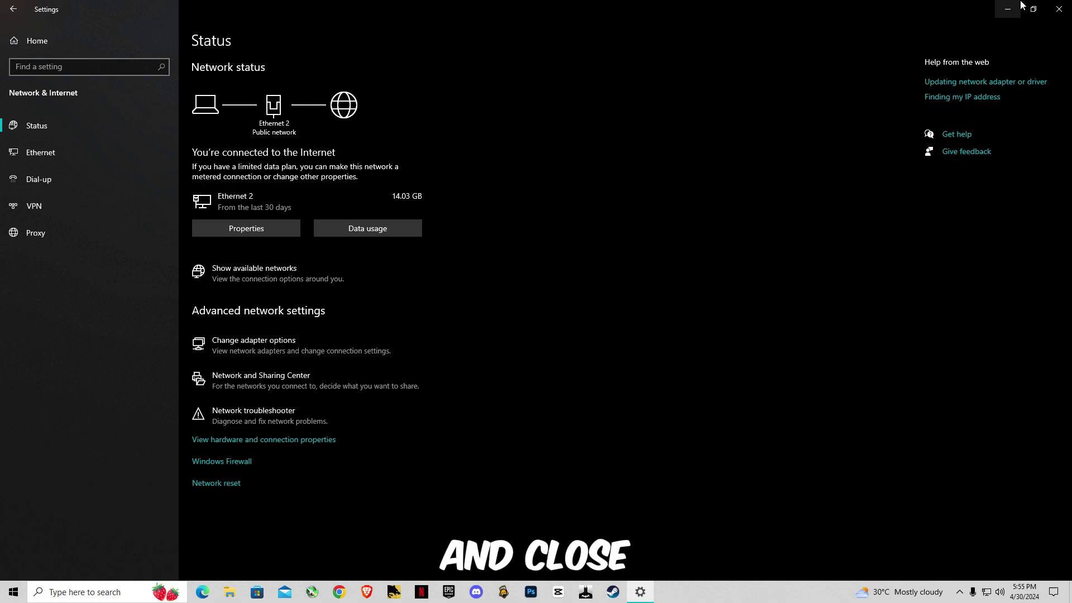
click(1059, 9)
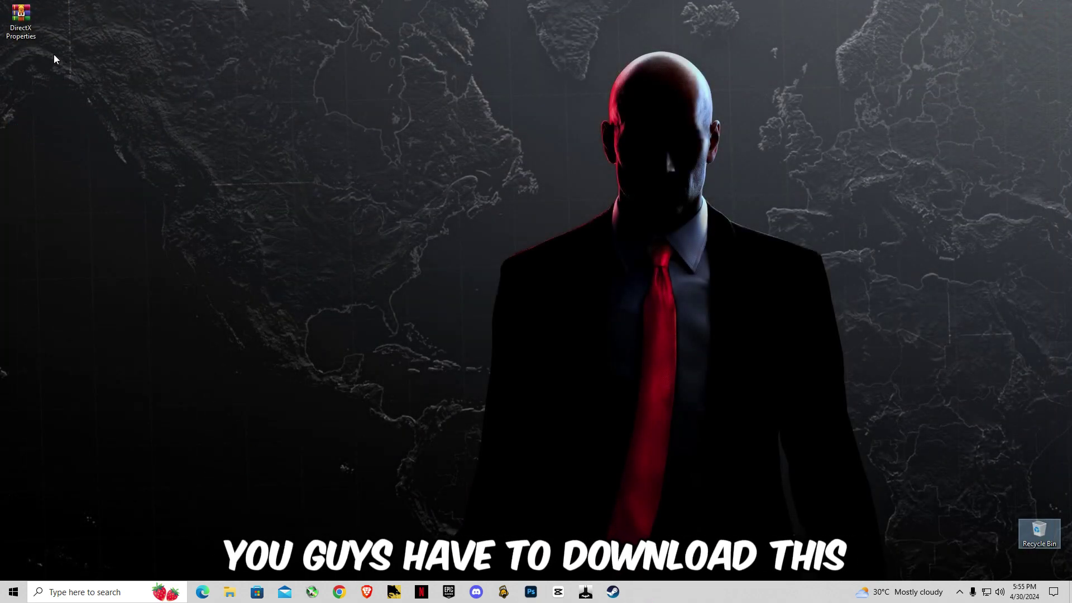
- Extract the DirectX Properties archive on the desktop and launch dxcpl from the extracted folder
right_click(23, 39)
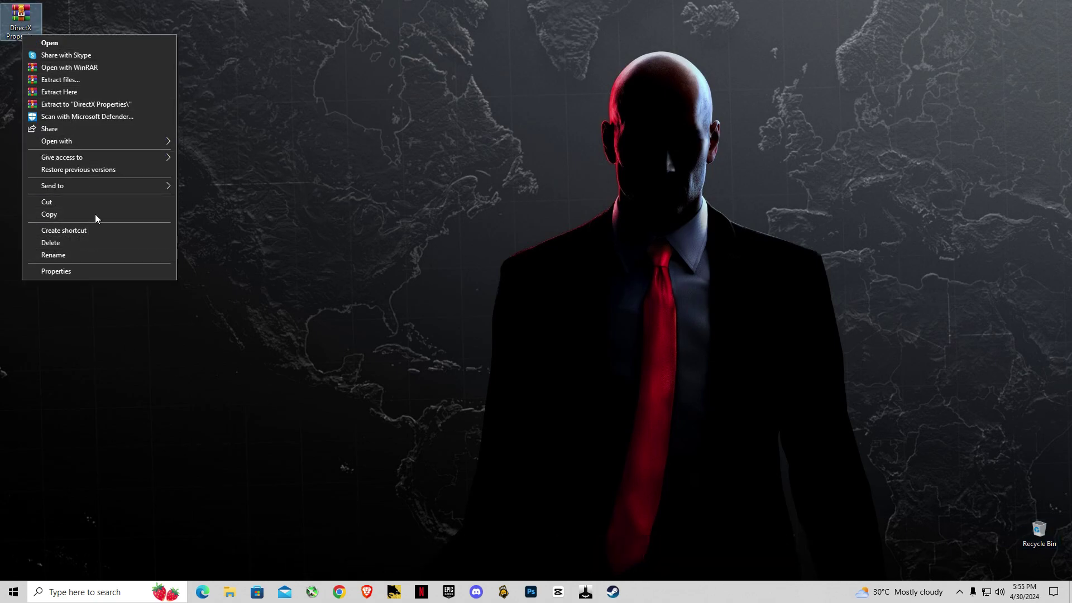
click(129, 92)
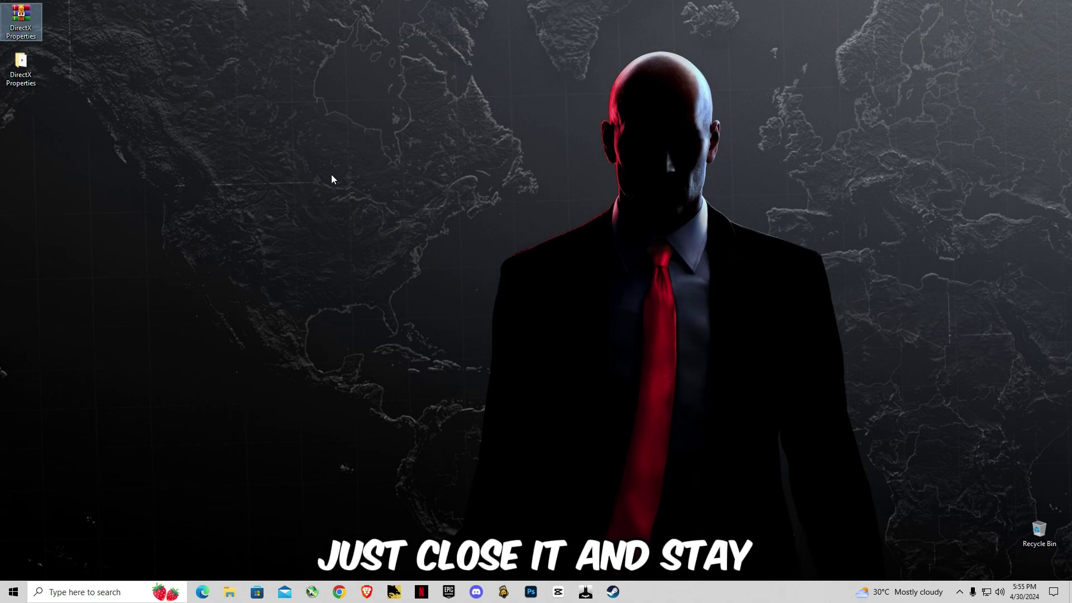
double_click(17, 72)
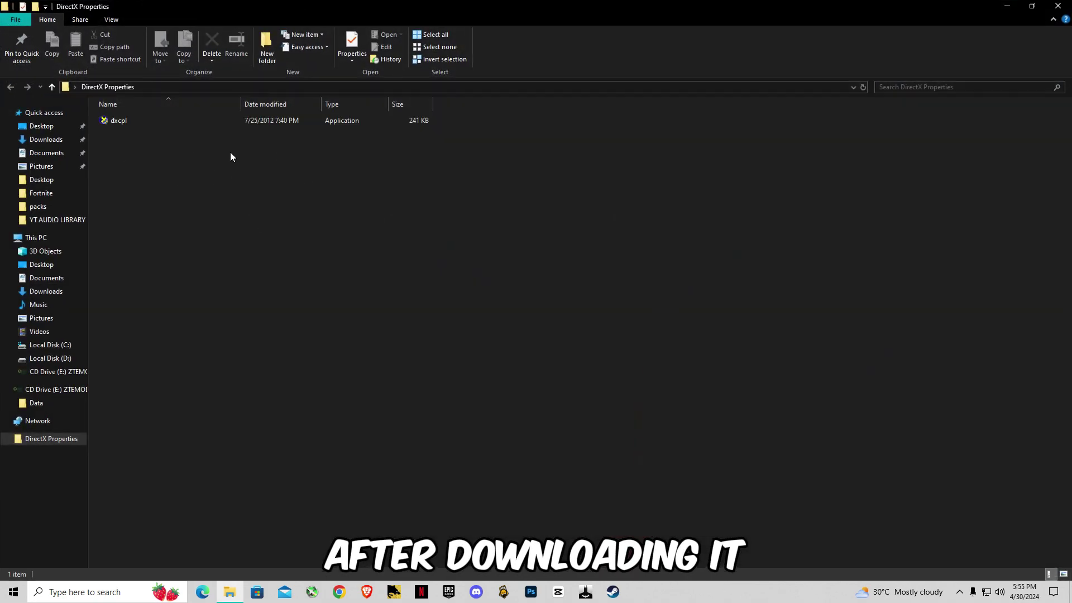
double_click(128, 123)
click(465, 367)
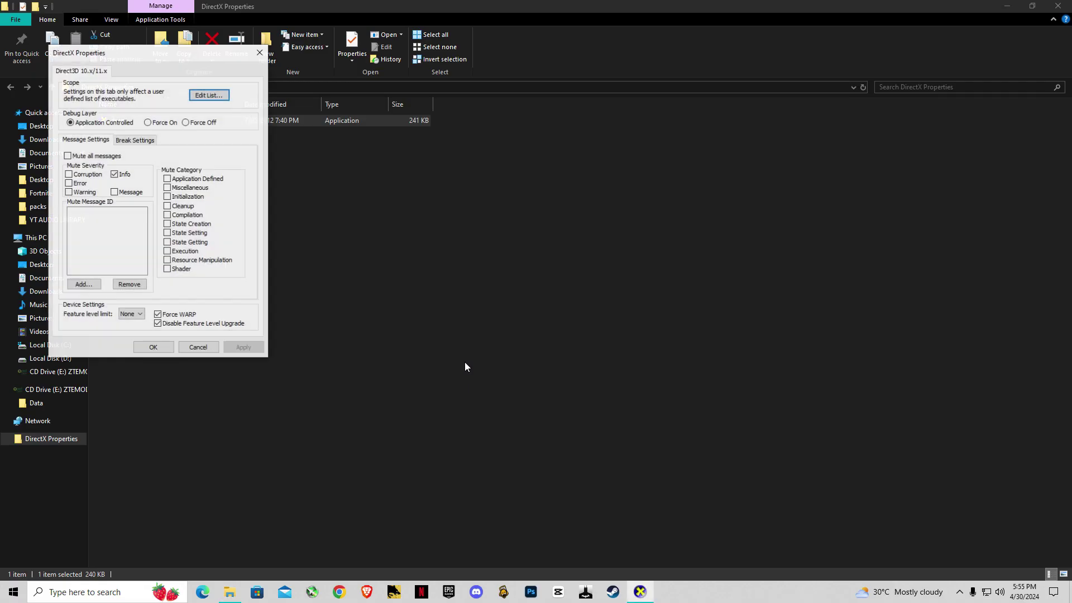
- Add D:\Games\GTAV\GTA5.exe to the Direct3D 10.x/11.x executable list and confirm the list
click(209, 95)
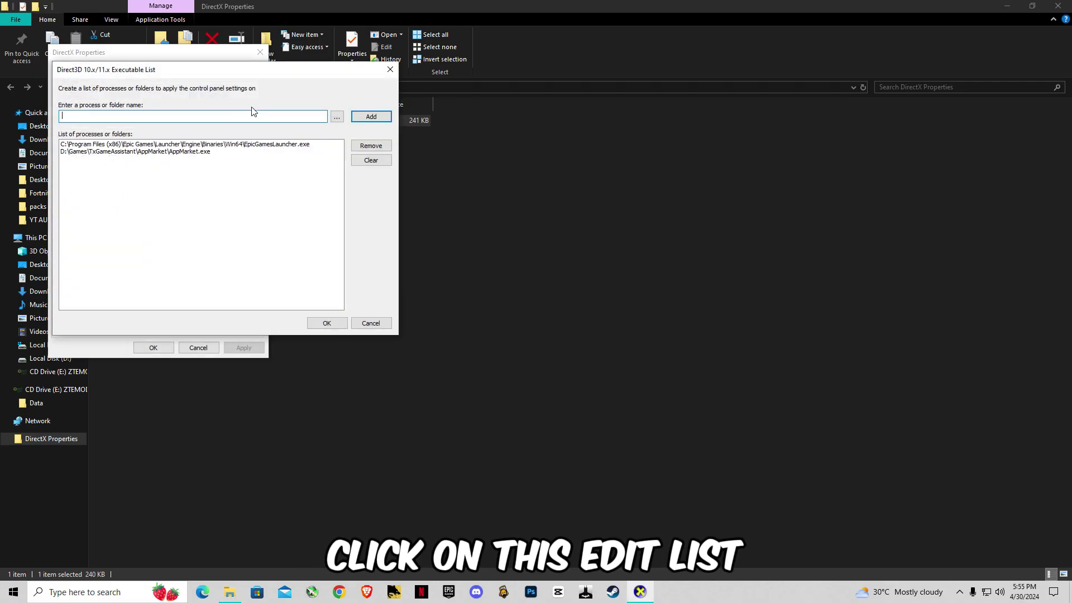
click(337, 119)
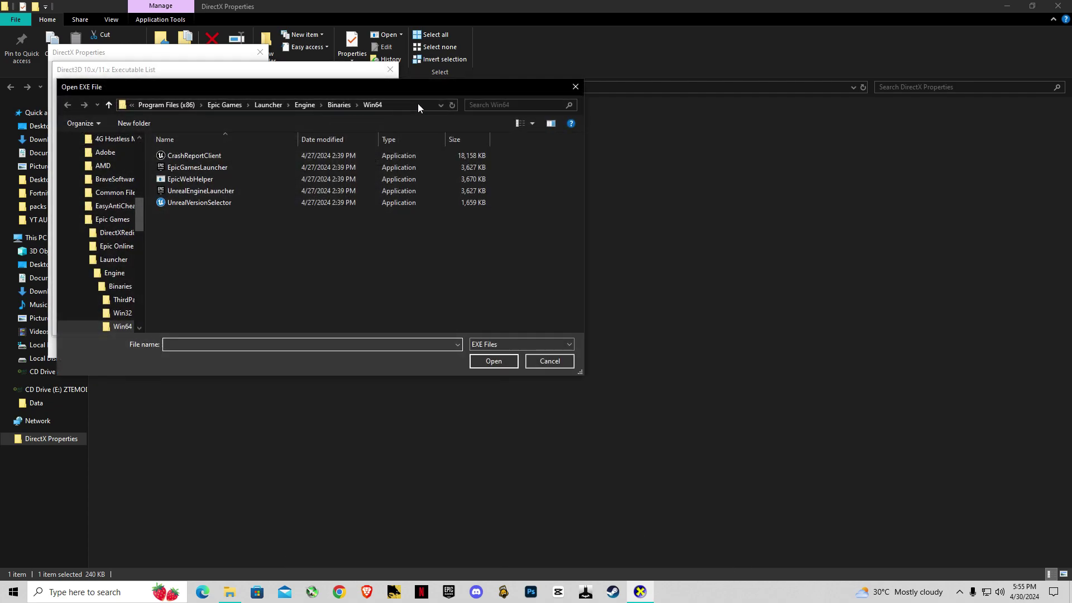
drag(139, 223, 144, 165)
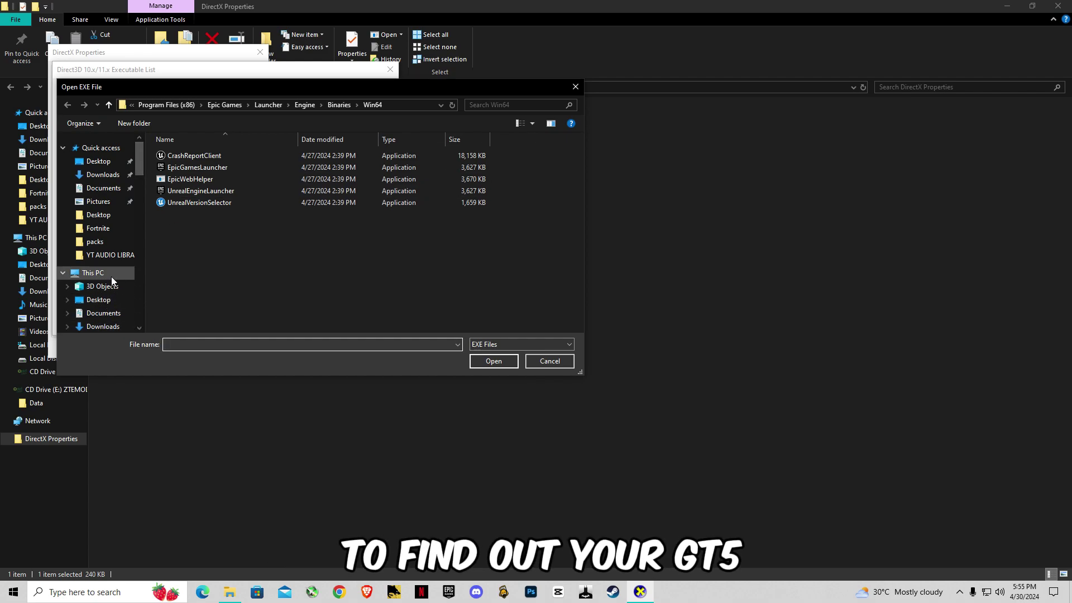
click(108, 271)
double_click(337, 276)
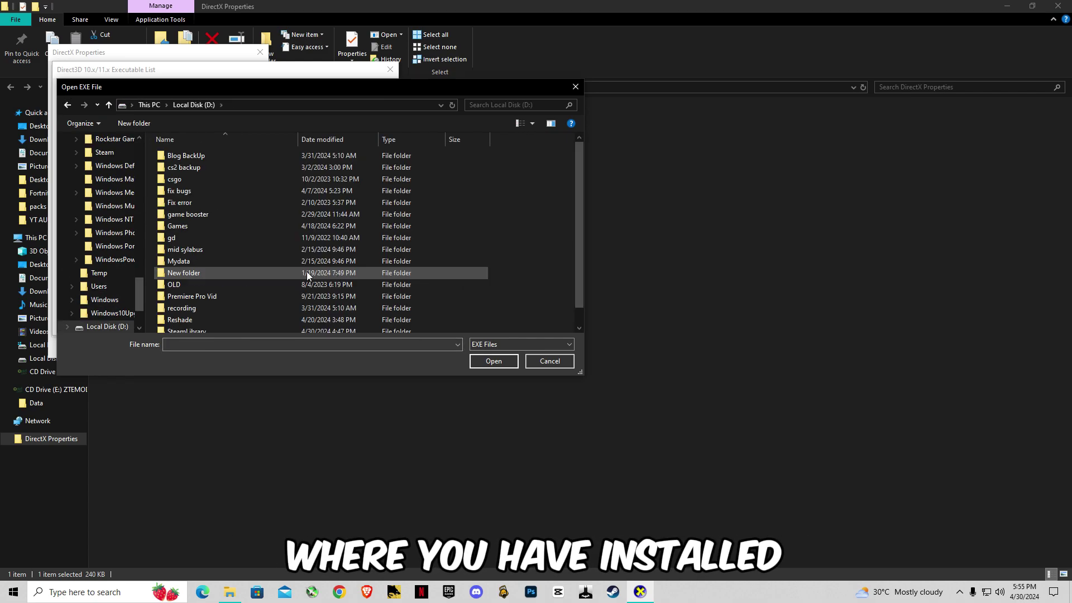
double_click(194, 226)
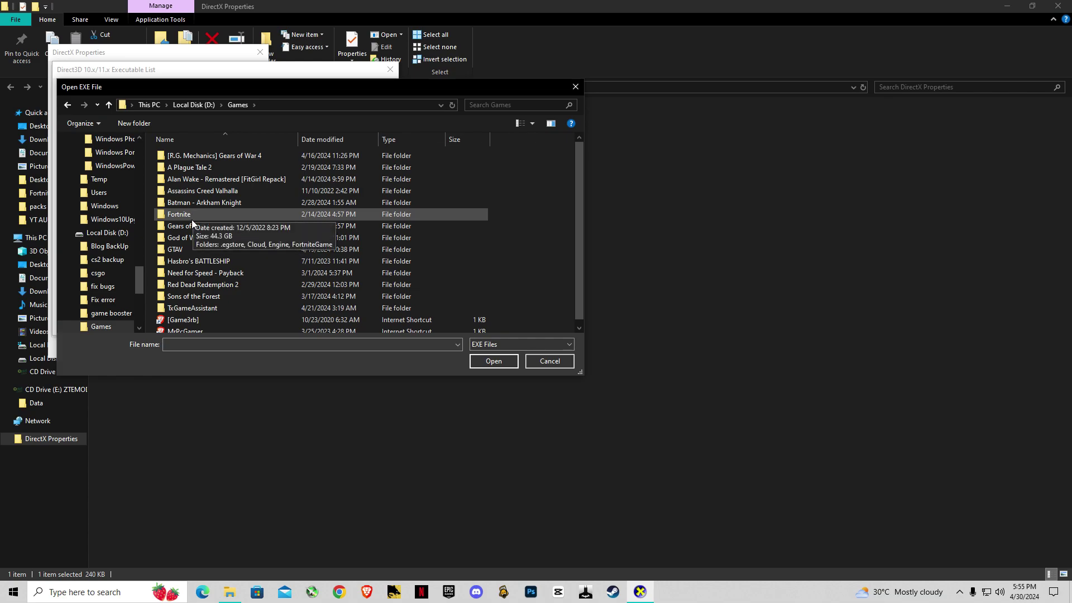
double_click(176, 250)
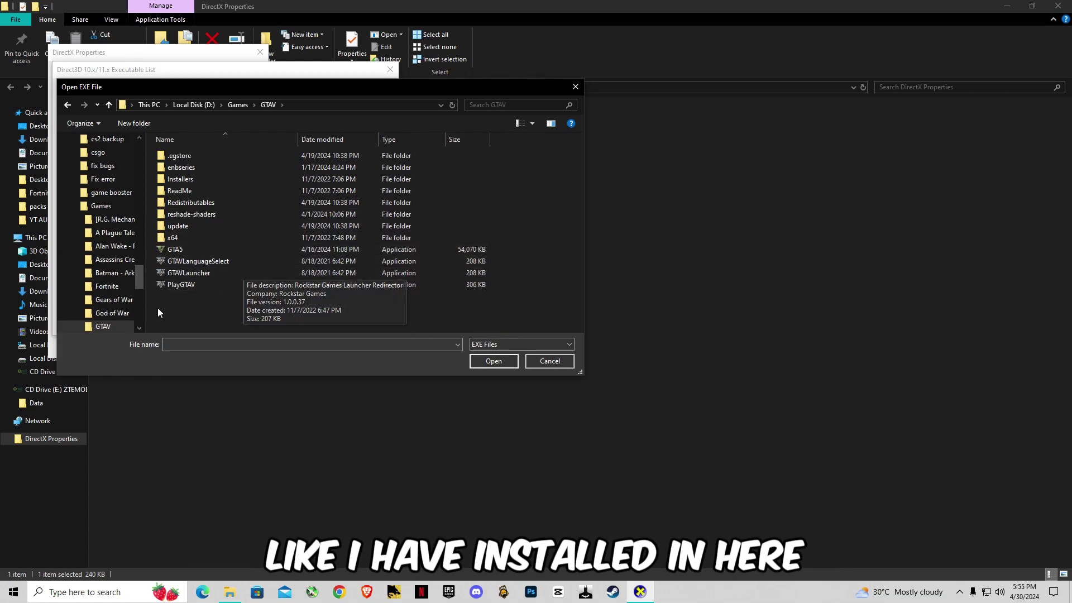
click(181, 249)
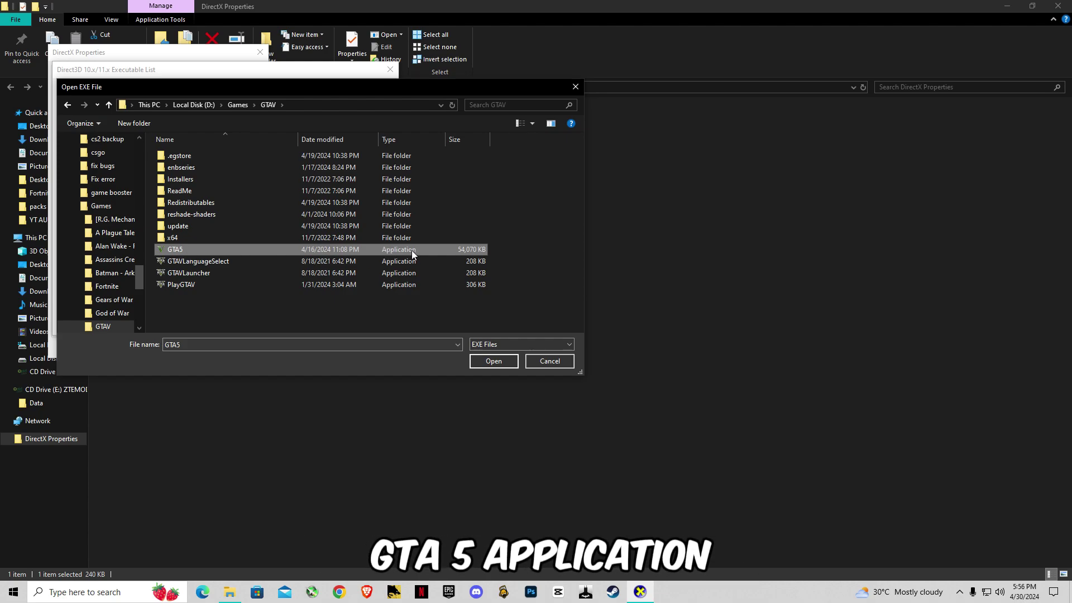
click(494, 361)
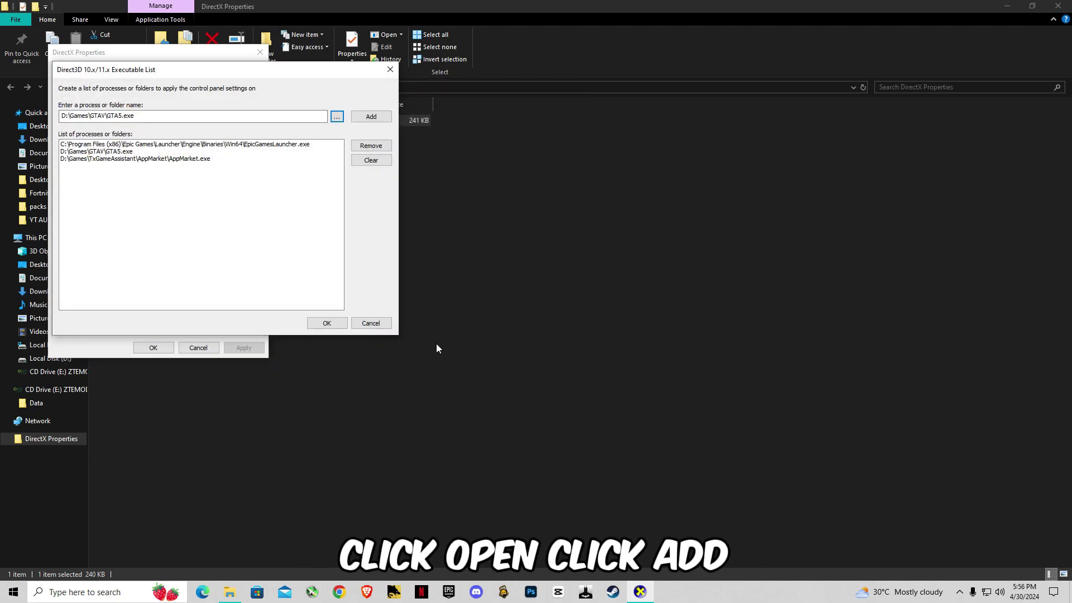
click(333, 322)
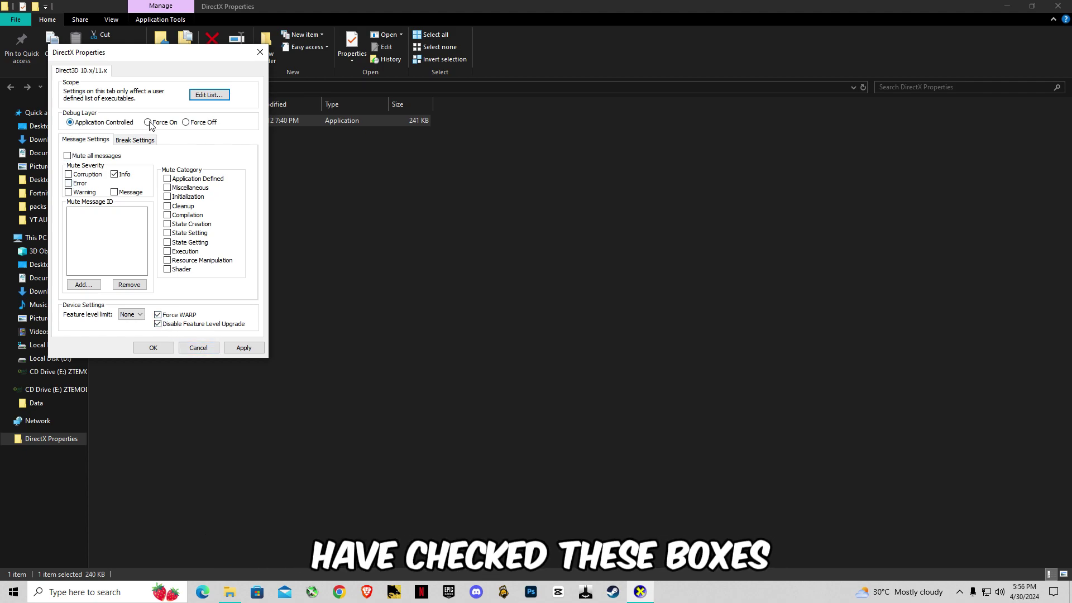
- Apply the DirectX Properties settings and close both the dialog and its folder window
click(244, 347)
click(153, 347)
click(1057, 6)
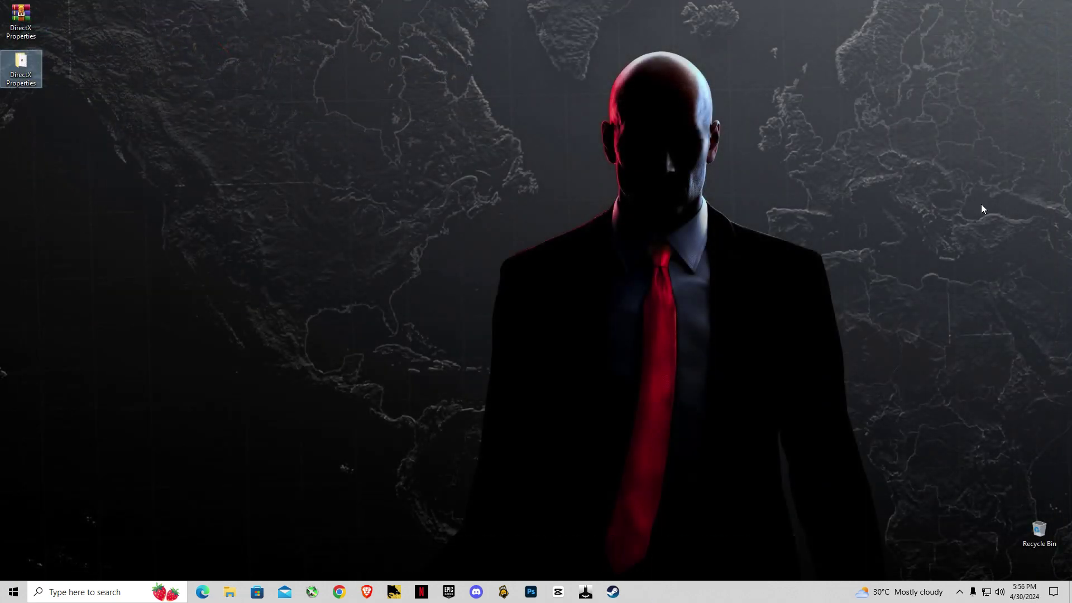
- Launch FiveM, skipping the account login, and connect to the last connected server, Impulse99 Freeroam
click(62, 593)
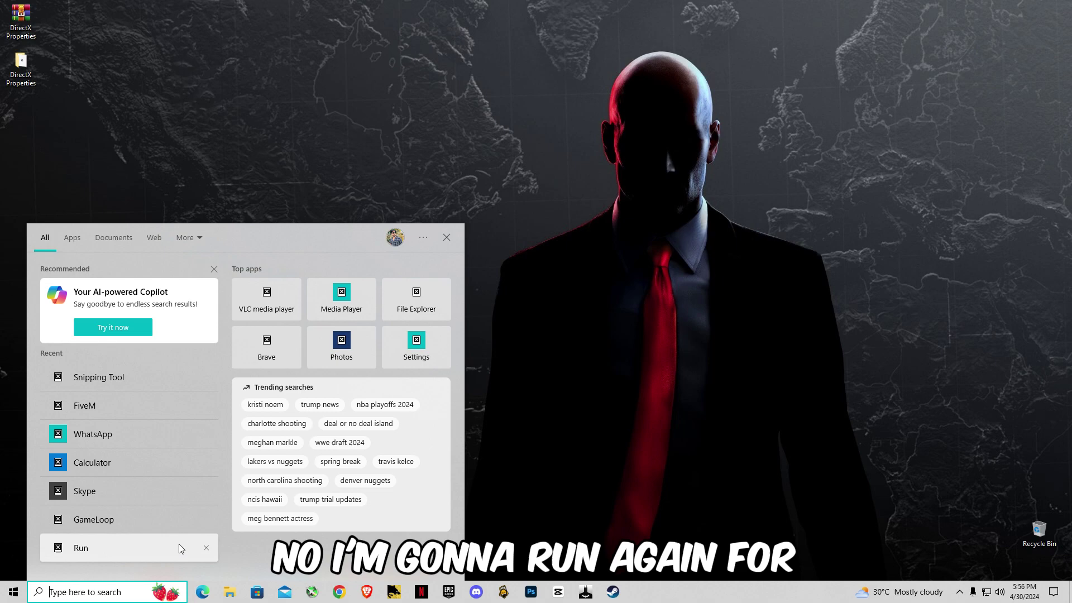
text(fiv)
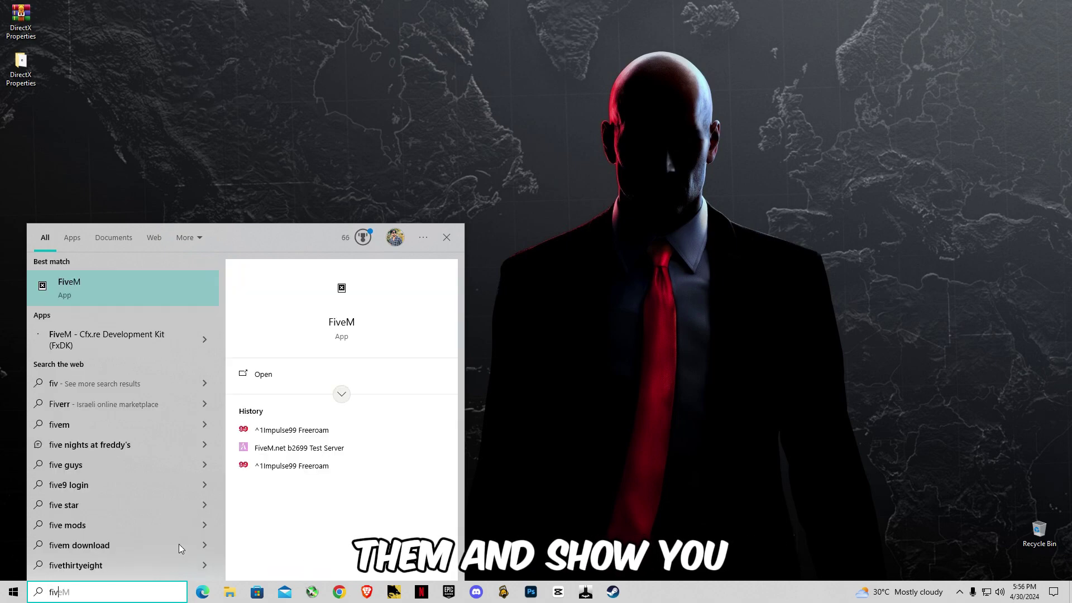
key(Return)
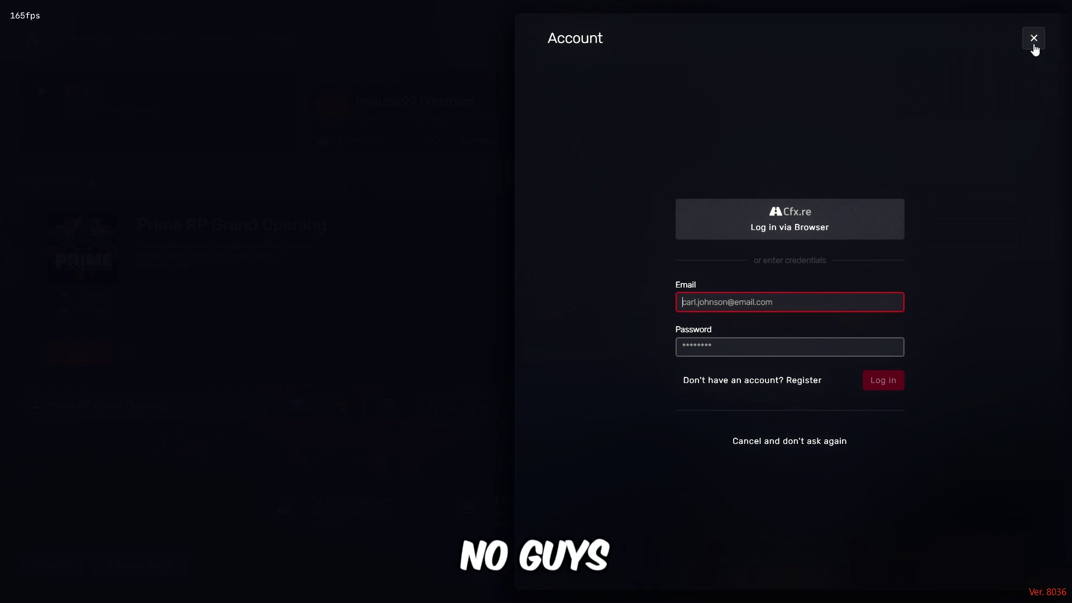
click(1034, 42)
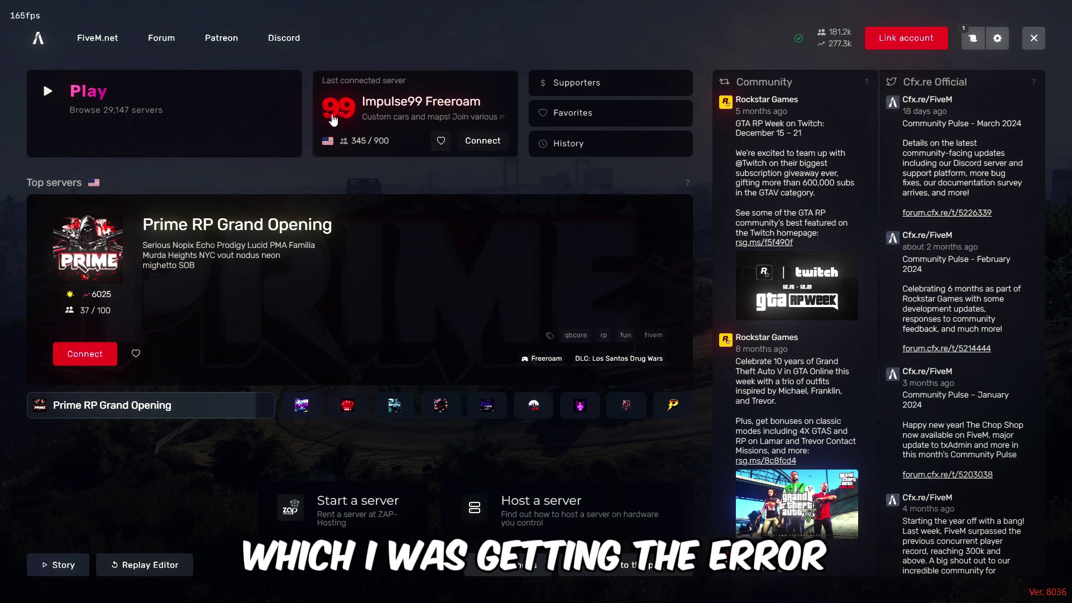
click(484, 140)
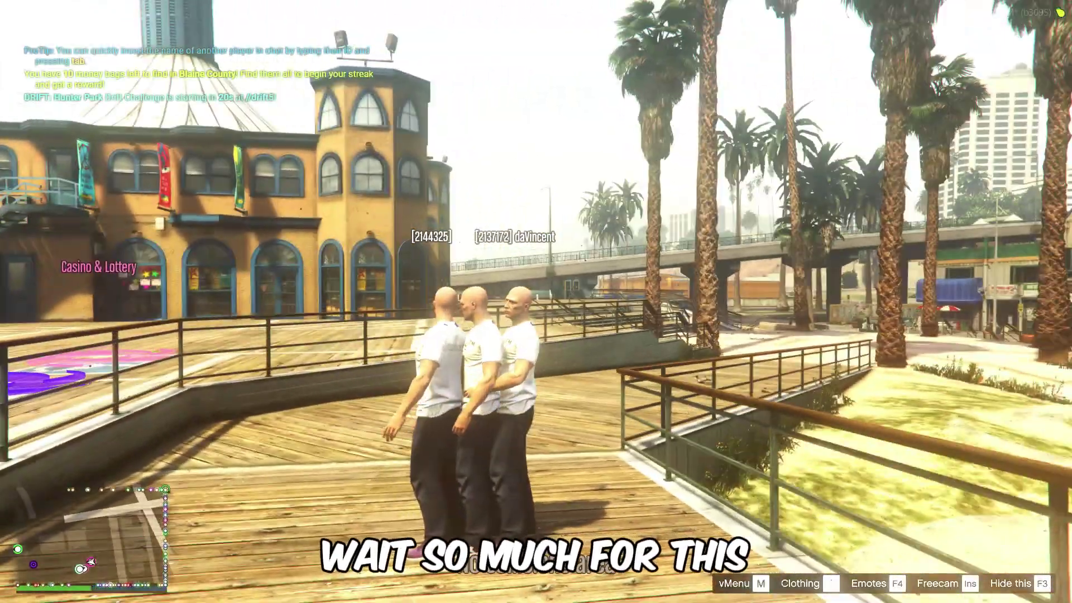
key(w)
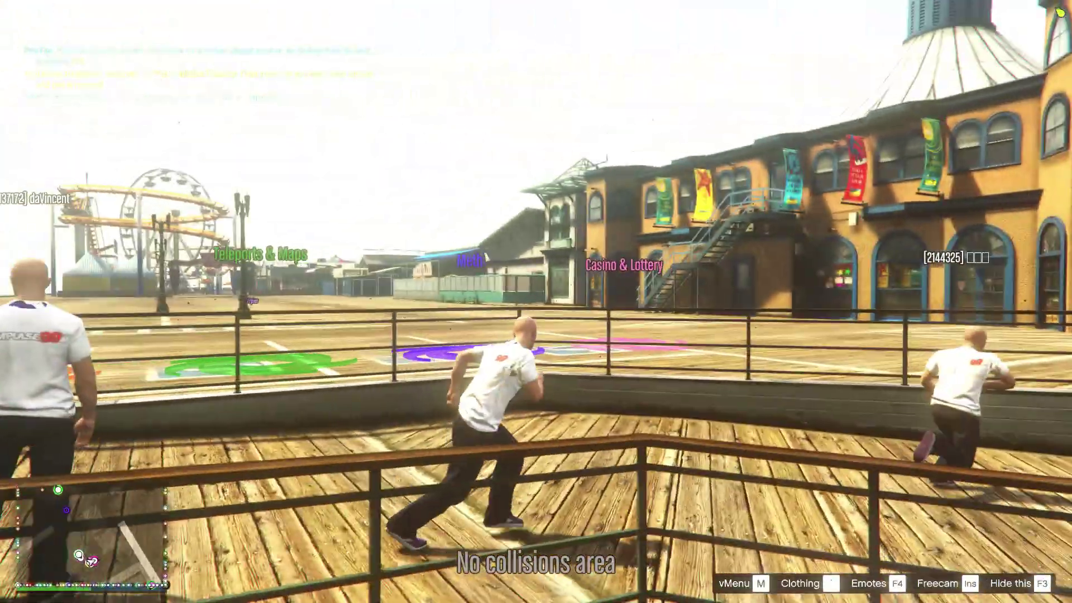
key(space)
key(space)
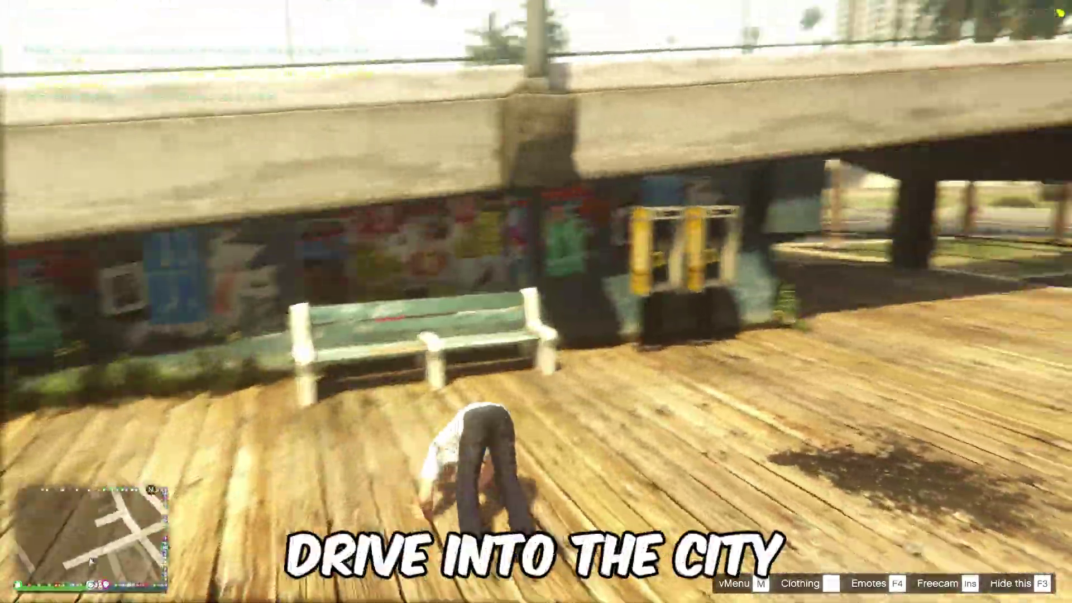
key(w)
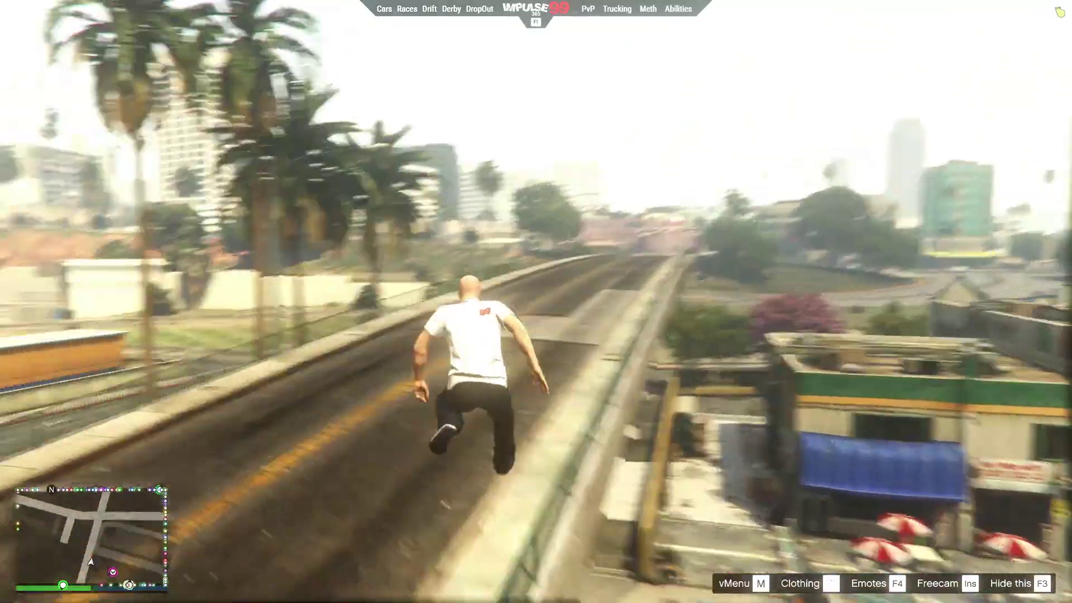
key(w)
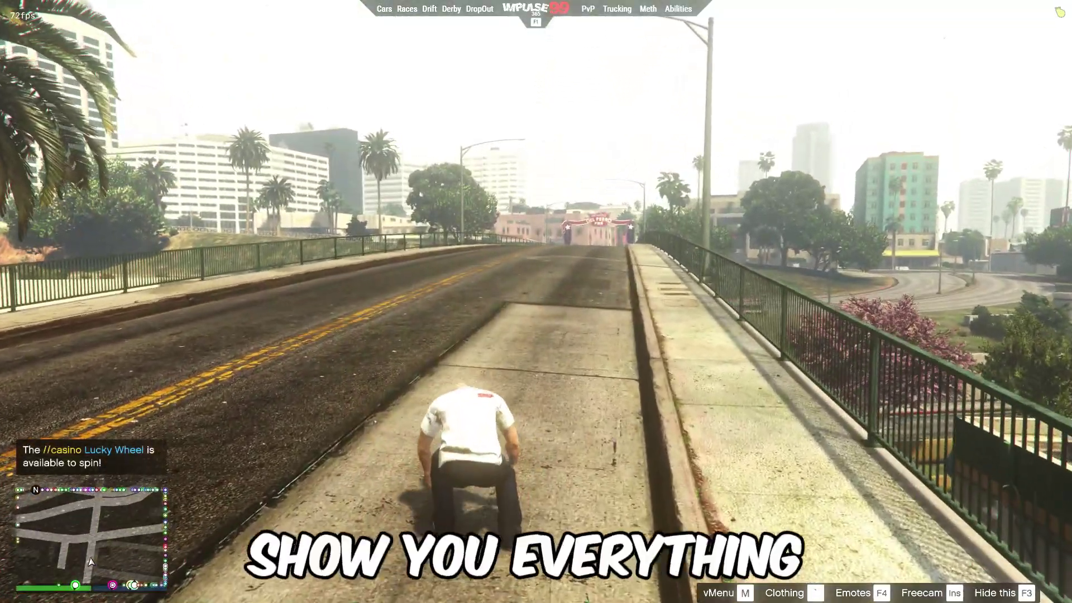
key(m)
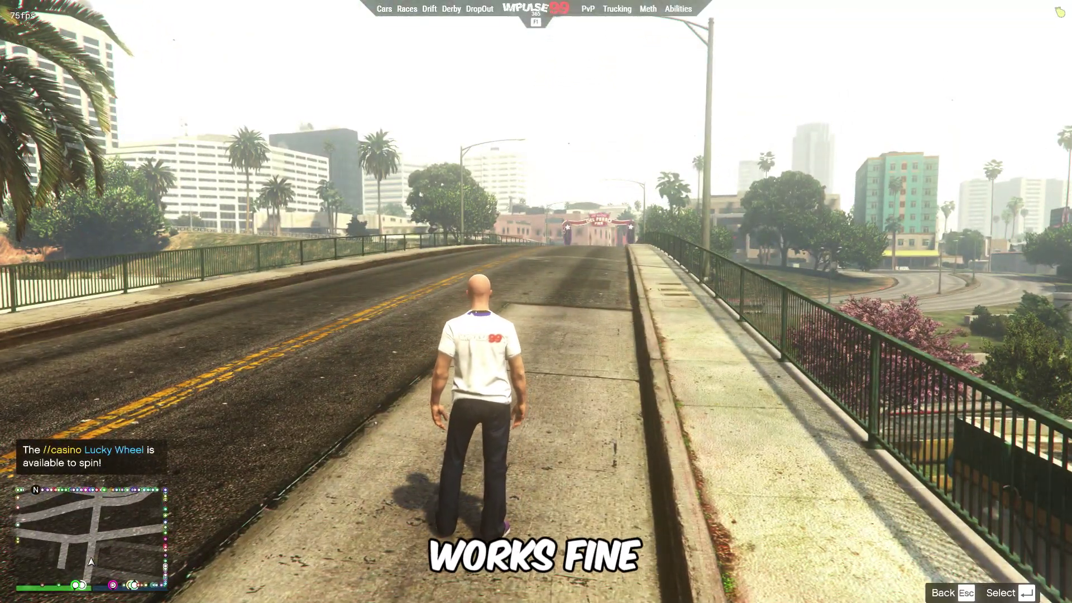
key(F1)
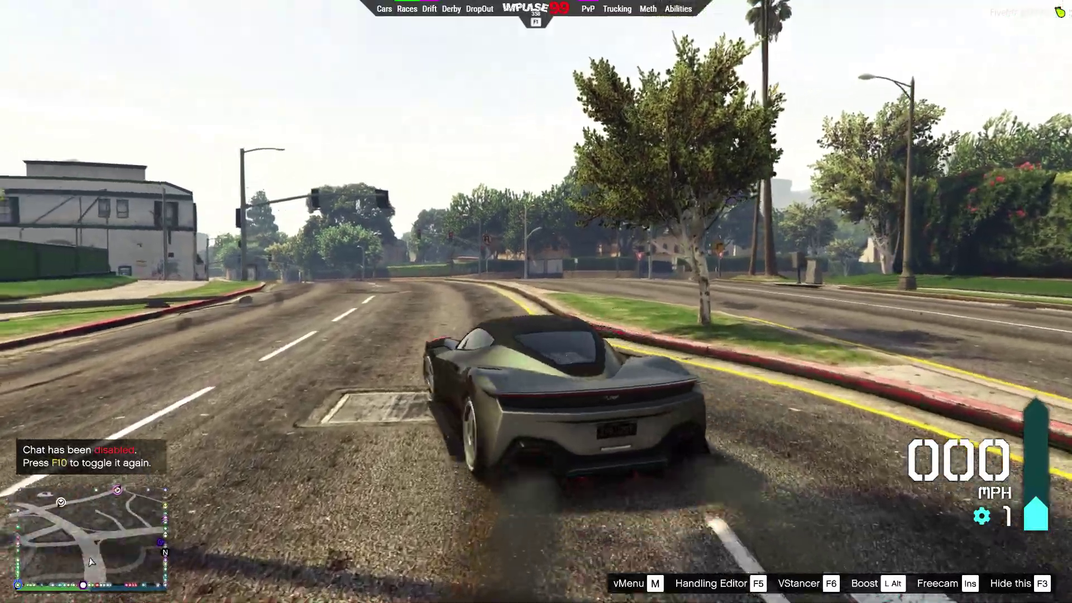
key(w)
key(w)
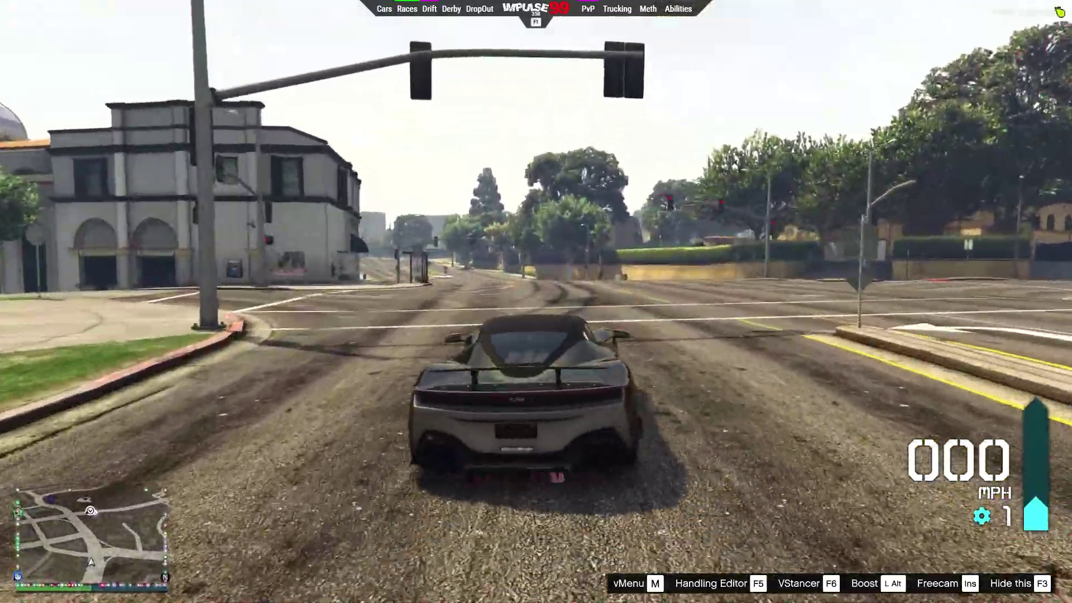
key(w)
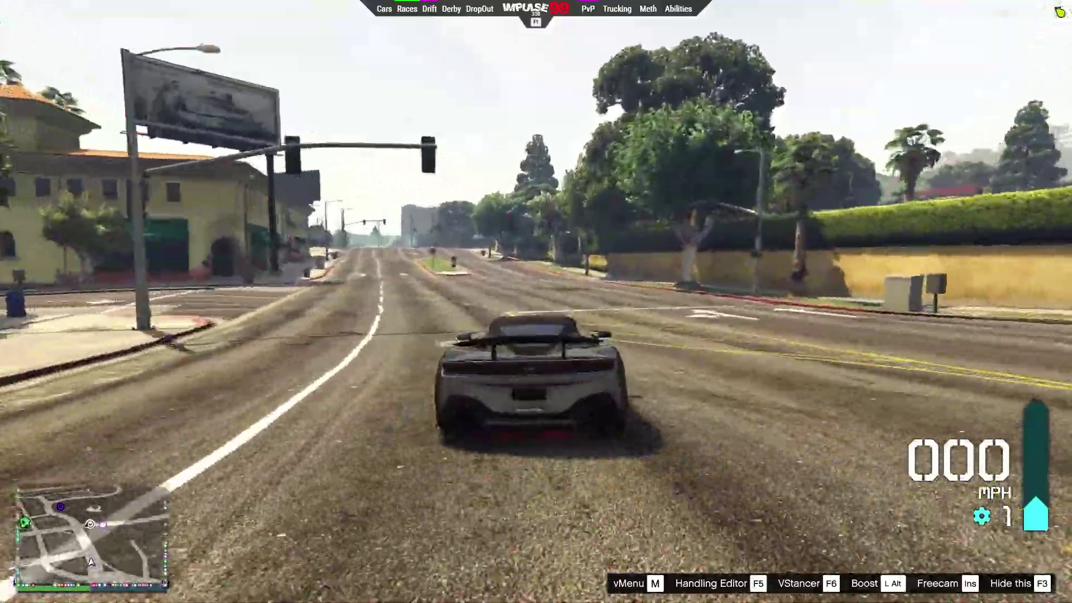
key(w)
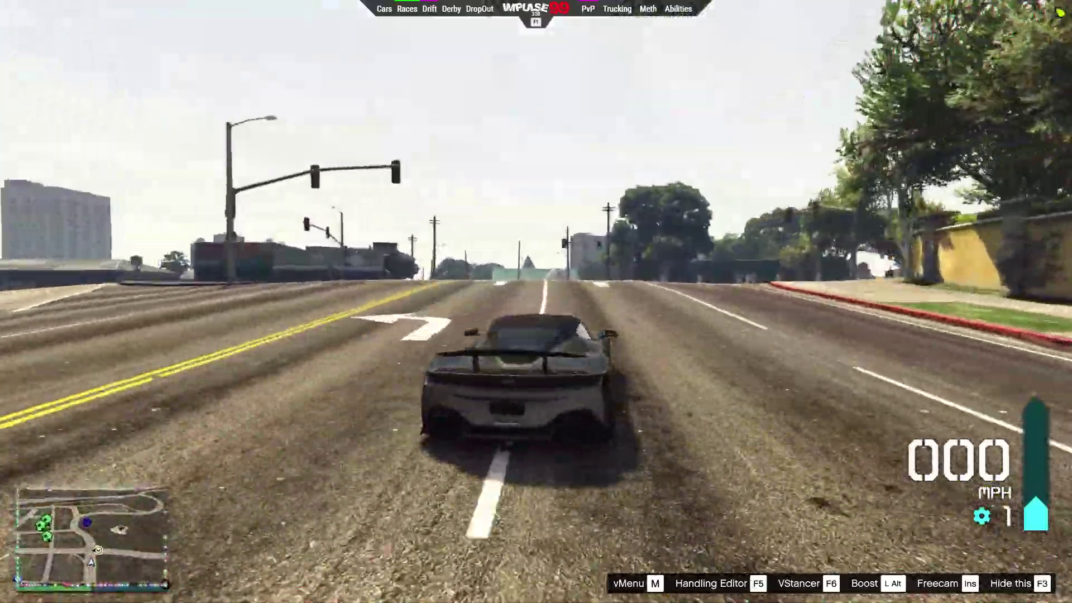
key(w)
key(a)
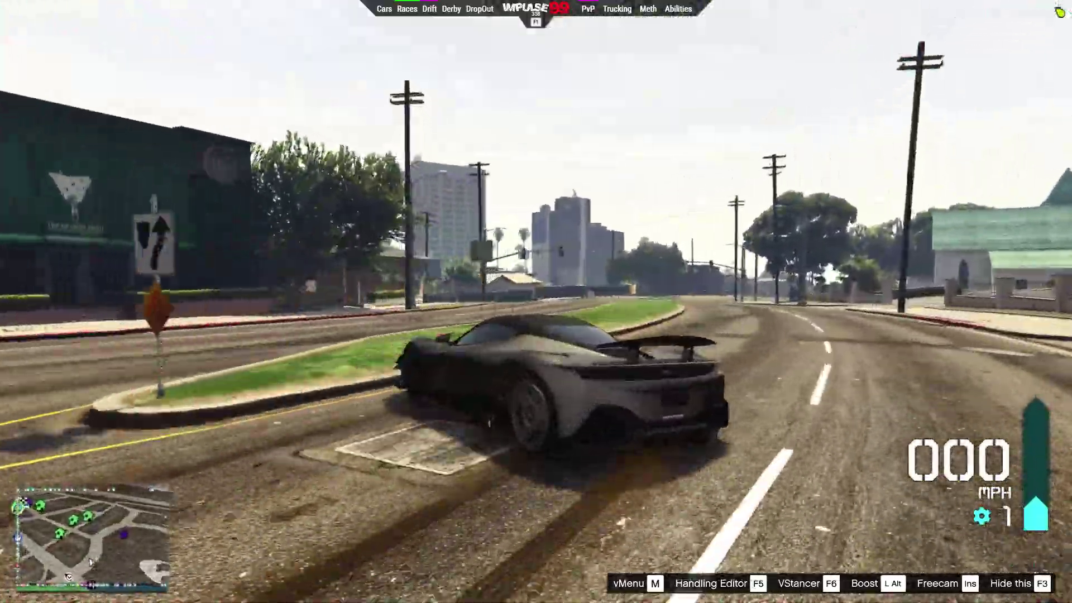
key(w)
key(d)
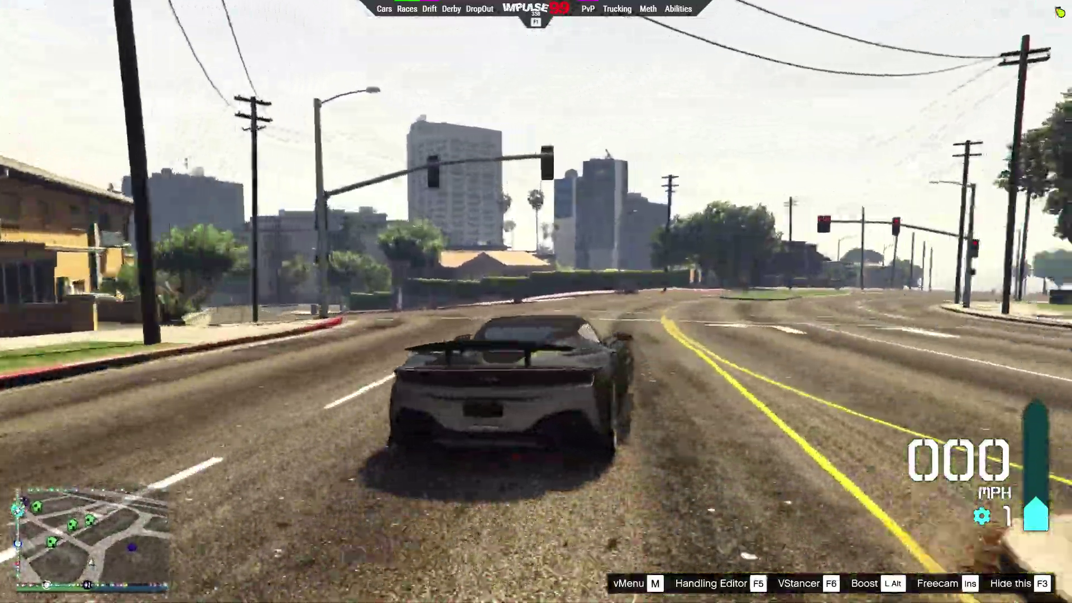
key(w)
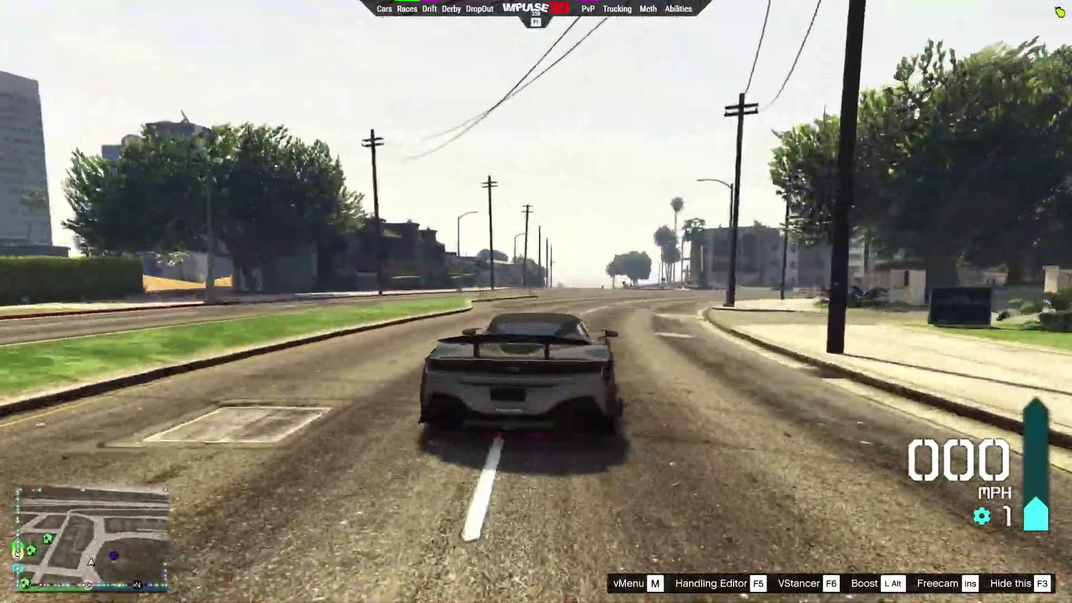
key(d)
key(w)
key(a)
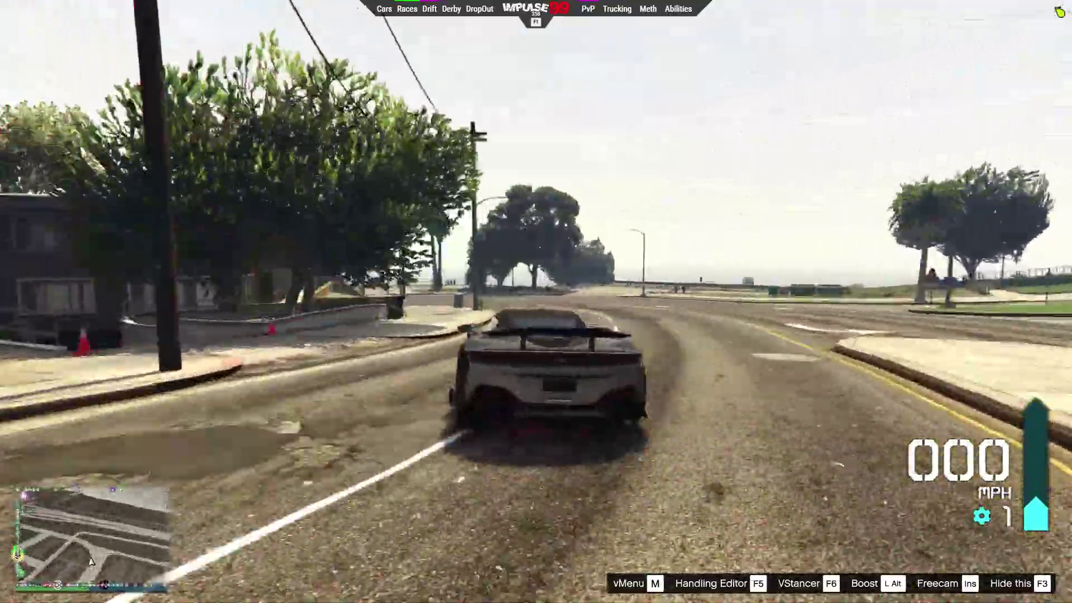
key(w)
key(a)
key(d)
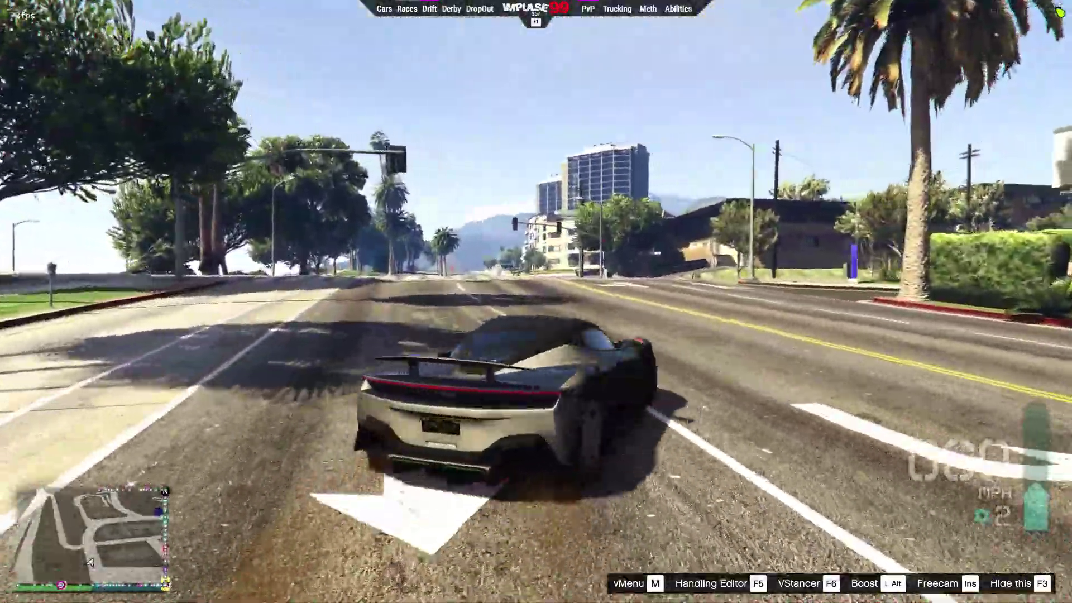
key(w)
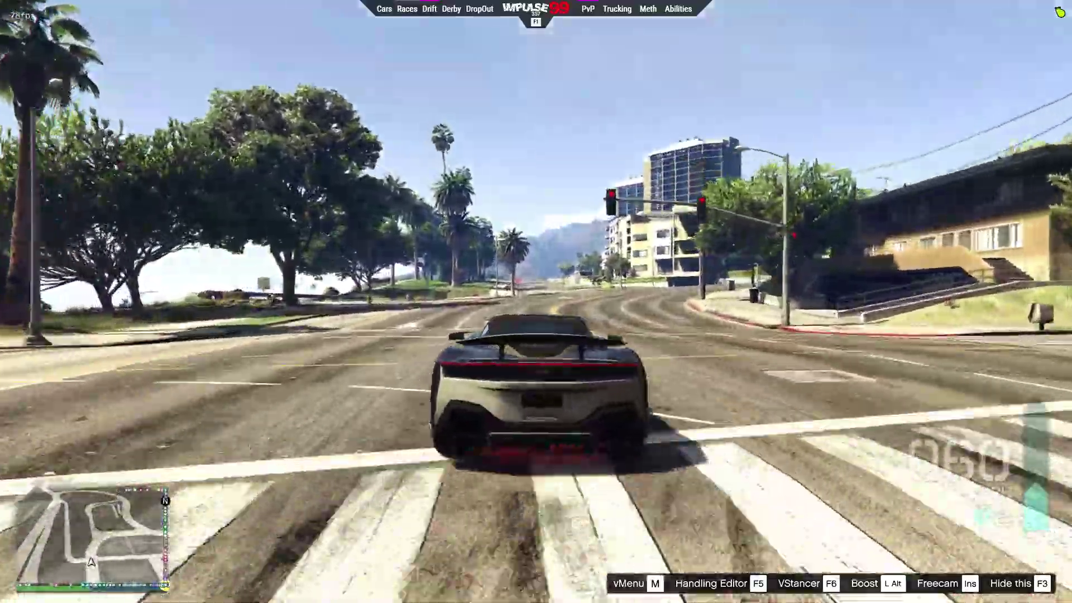
key(d)
key(d)
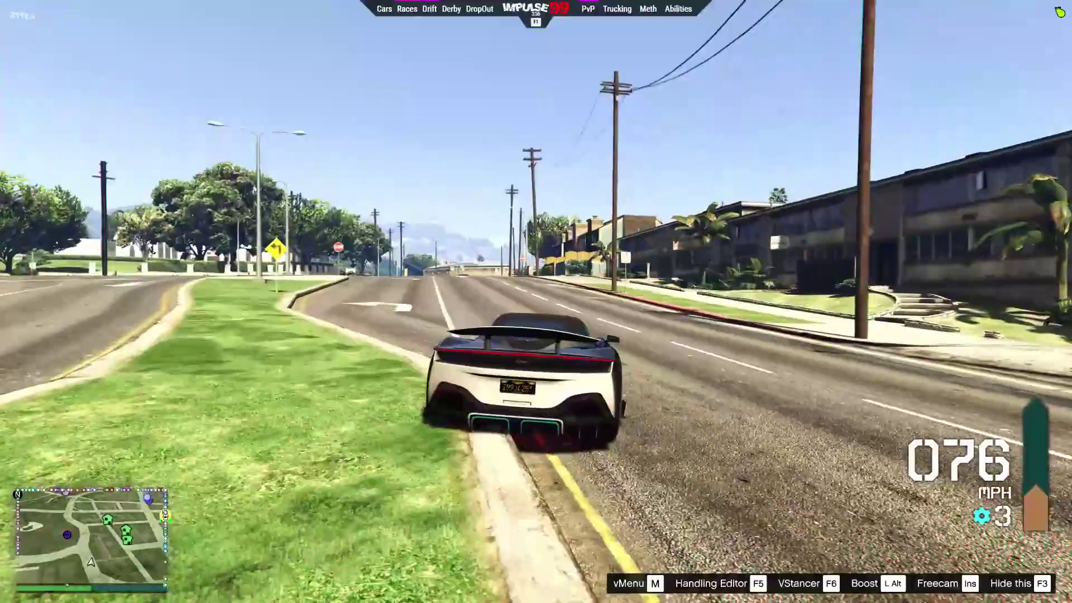
key(w)
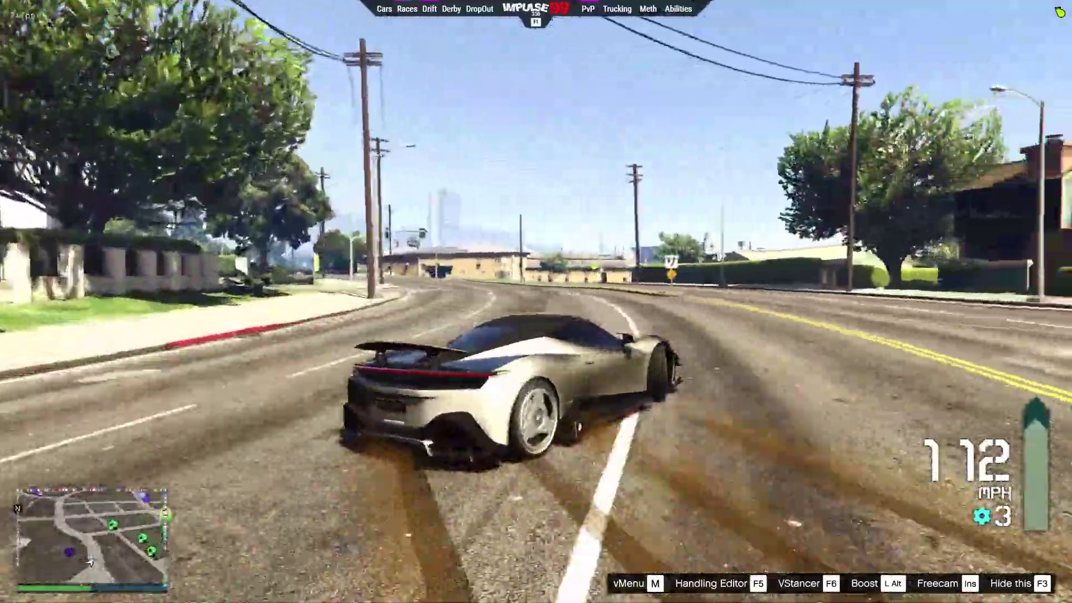
key(a)
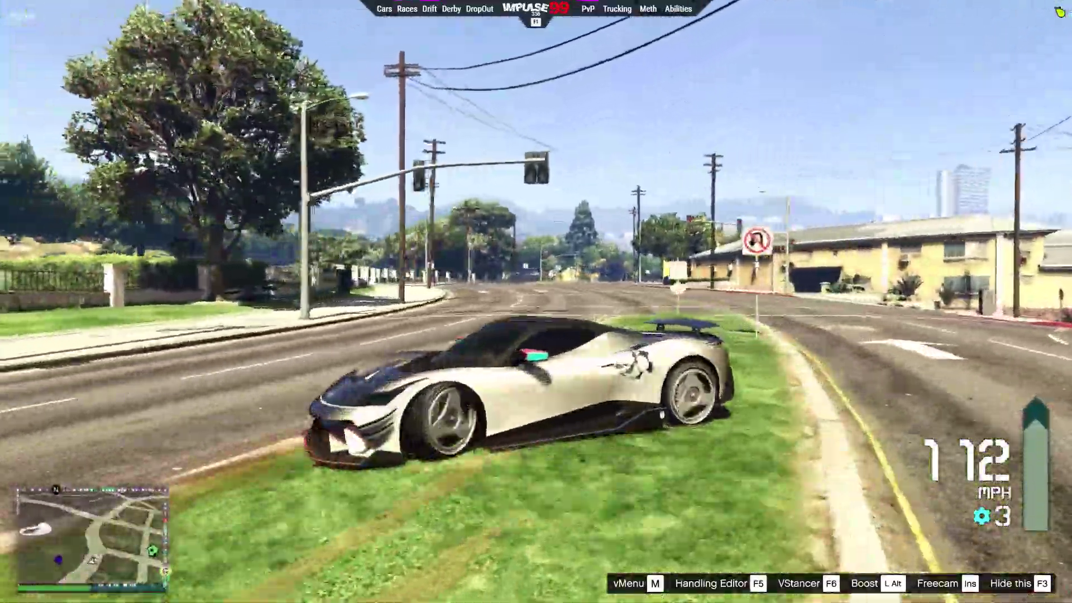
key(d)
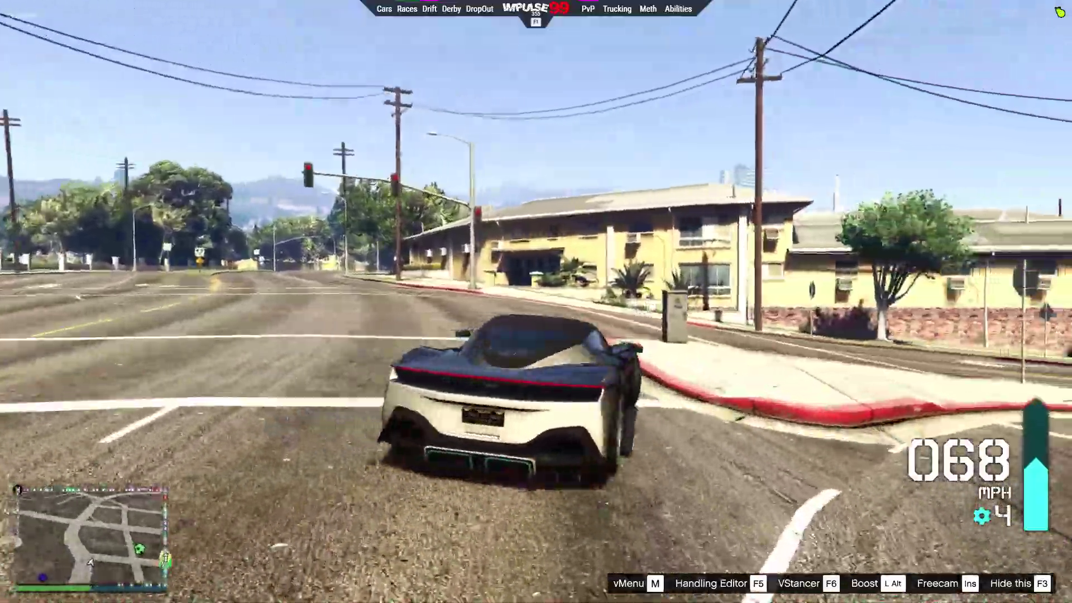
key(a)
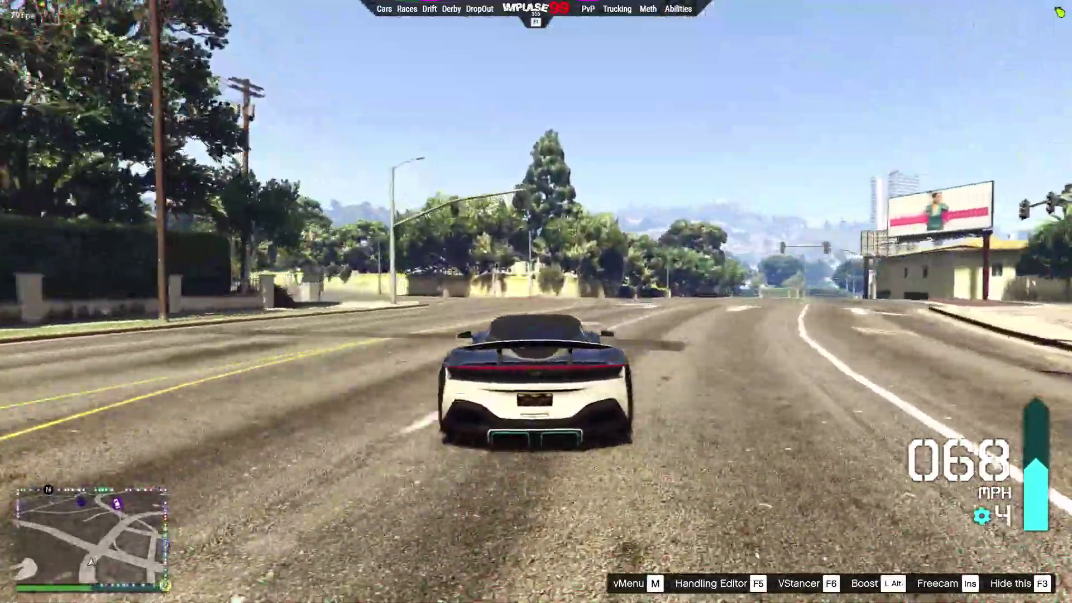
key(d)
key(a)
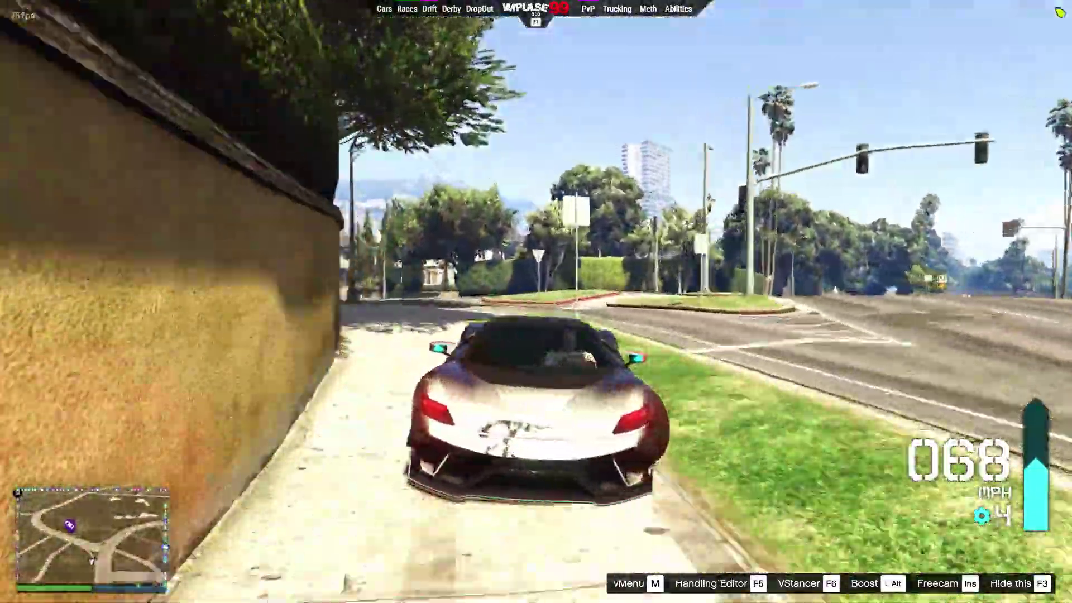
key(a)
key(a)
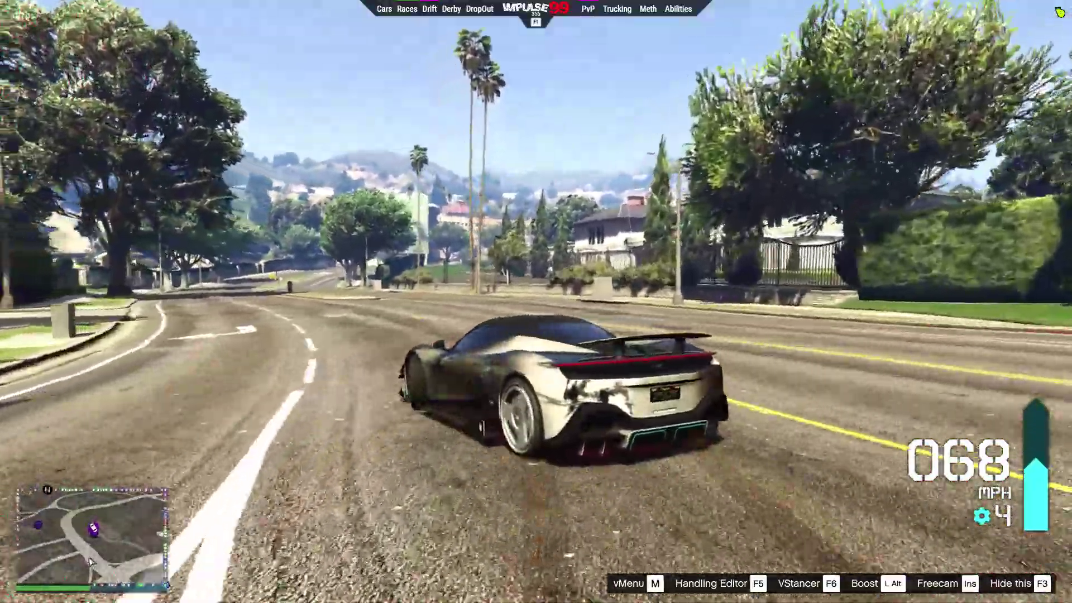
key(a)
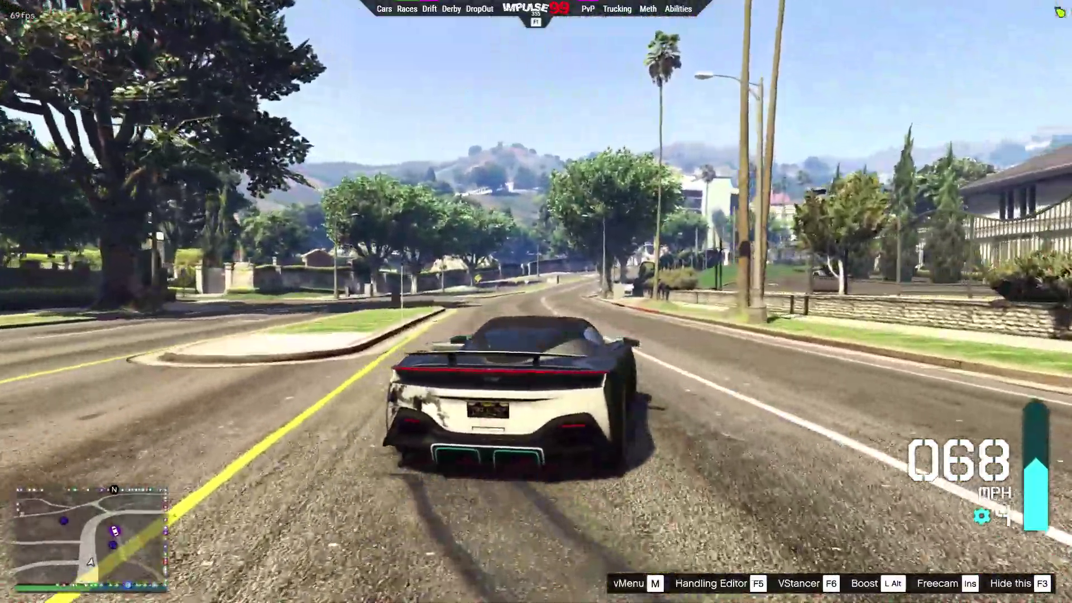
key(f)
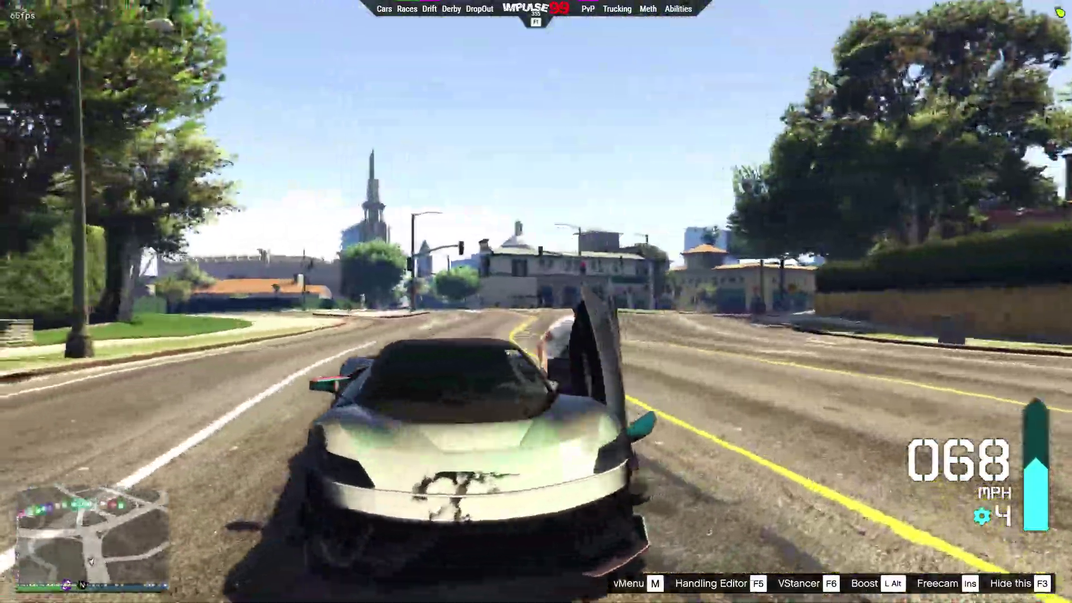
key(s)
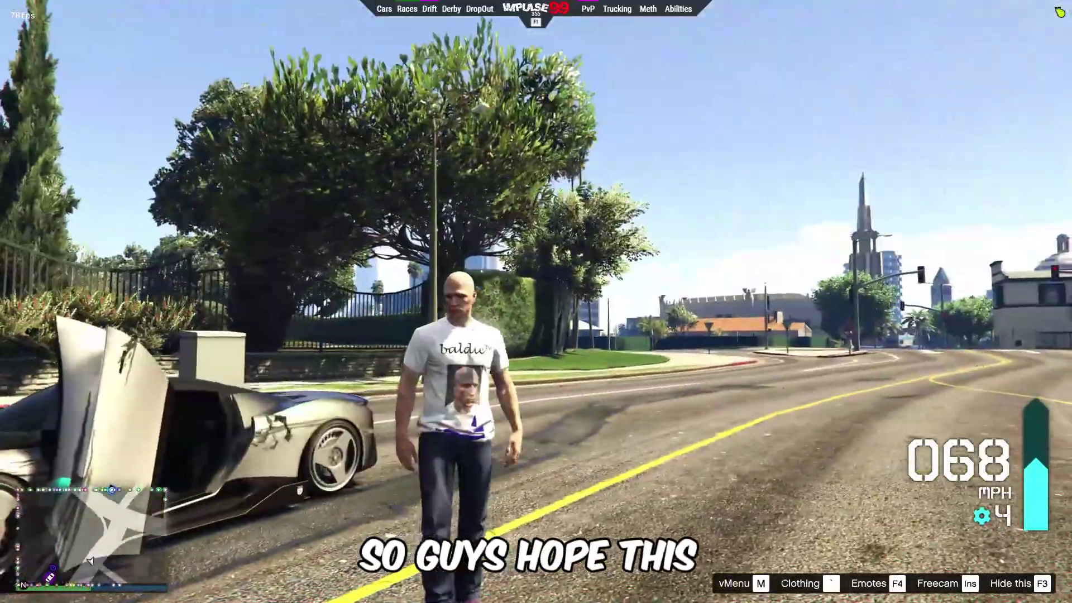
key(w)
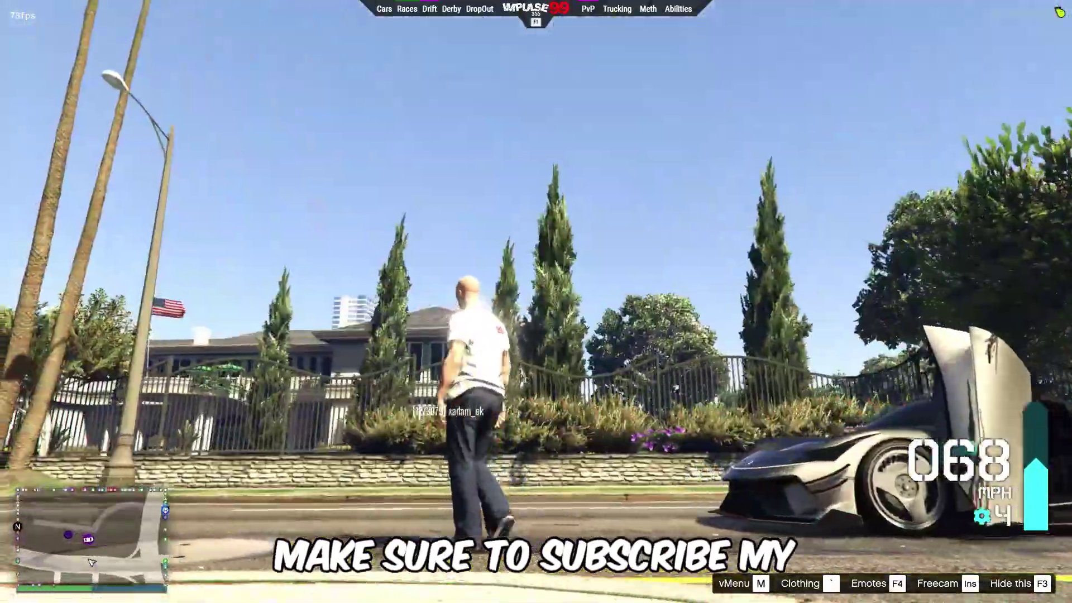
key(s)
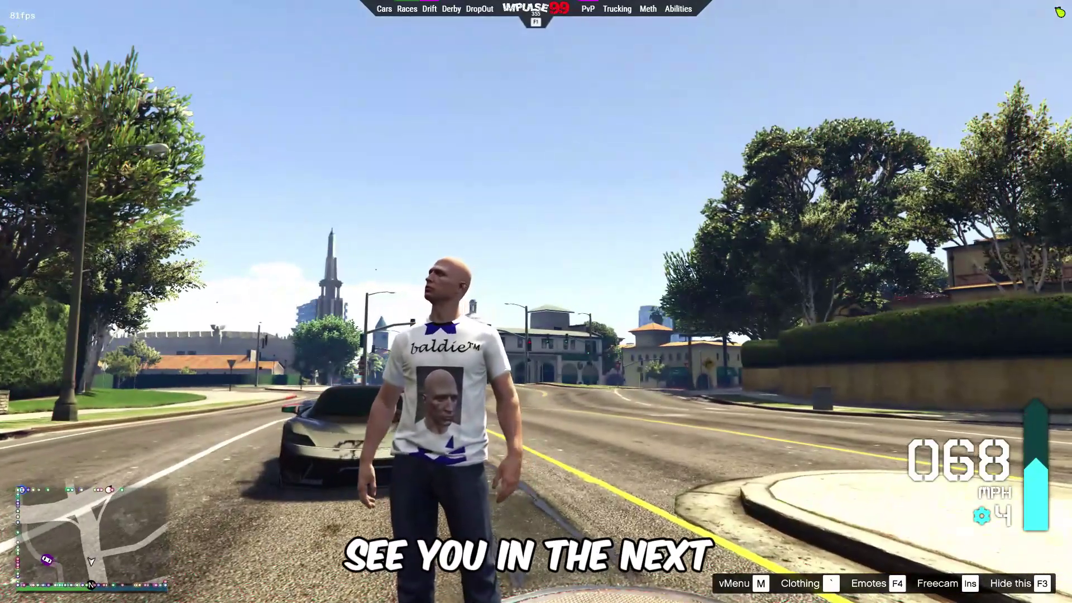